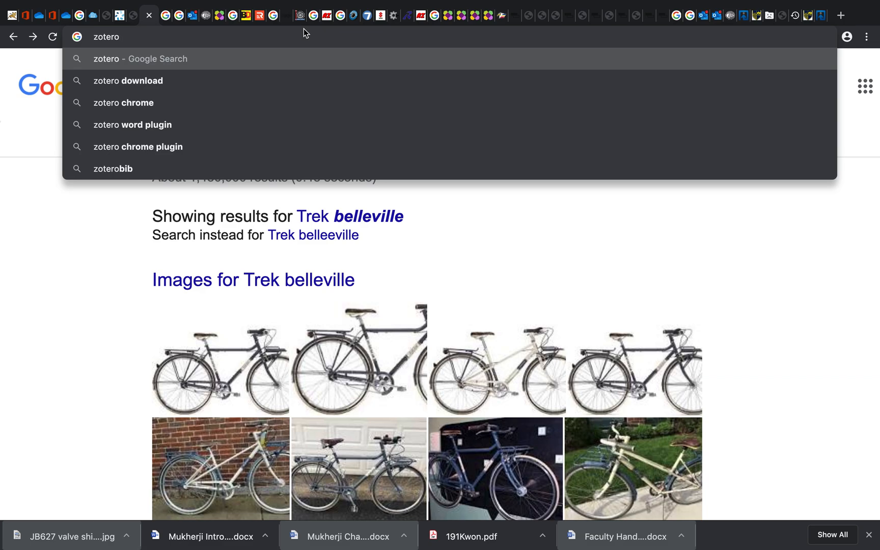
Step: Go to zotero.com and open the Zotero download page
{"action": "type", "text": ".org"}
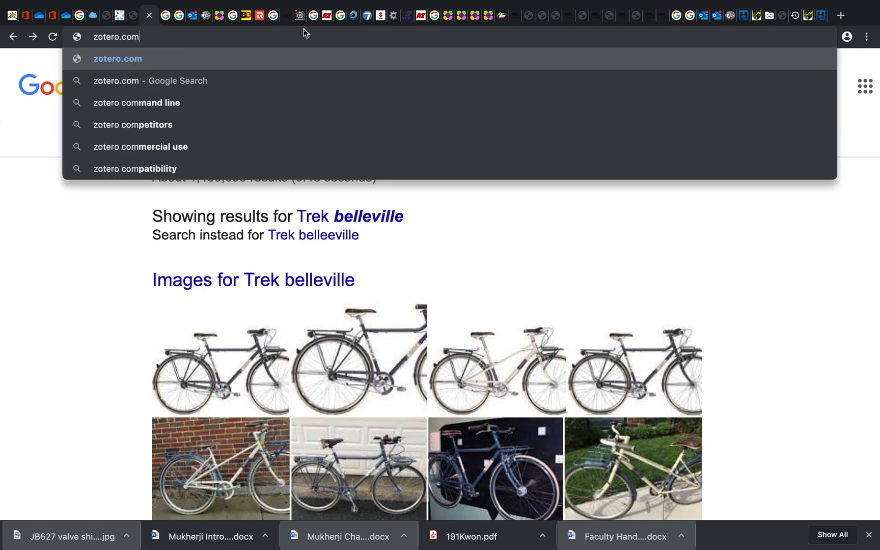
{"action": "key", "text": "Return"}
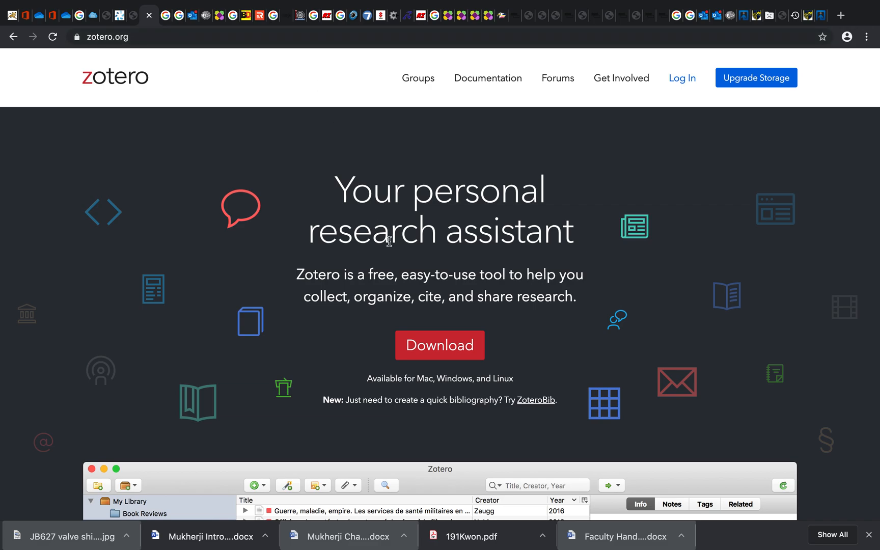
{"action": "scroll", "coordinate": [472, 288], "scroll_direction": "down", "scroll_amount": 3}
{"action": "left_click", "coordinate": [461, 276]}
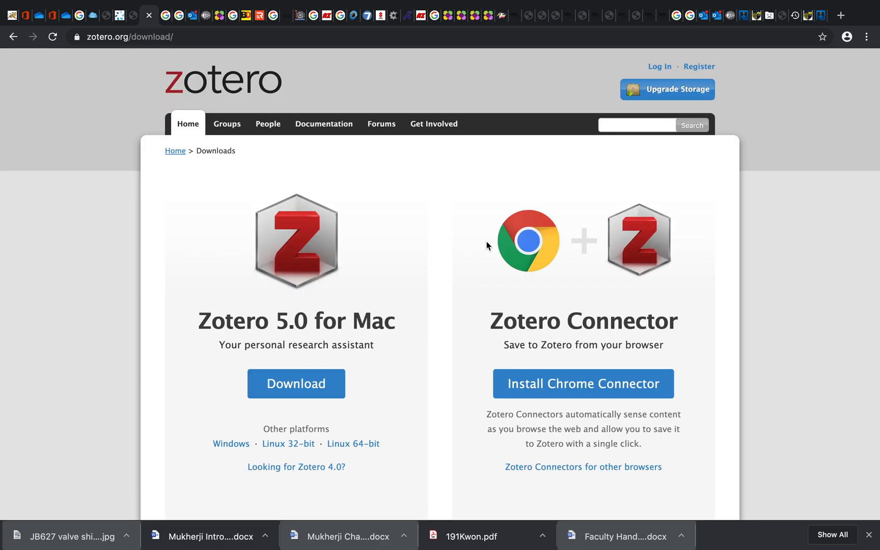
Step: Download Zotero 5.0 for Mac and install it from the Zotero-5.0.77.dmg disk image into the Applications folder
{"action": "scroll", "coordinate": [658, 297], "scroll_direction": "down", "scroll_amount": 2}
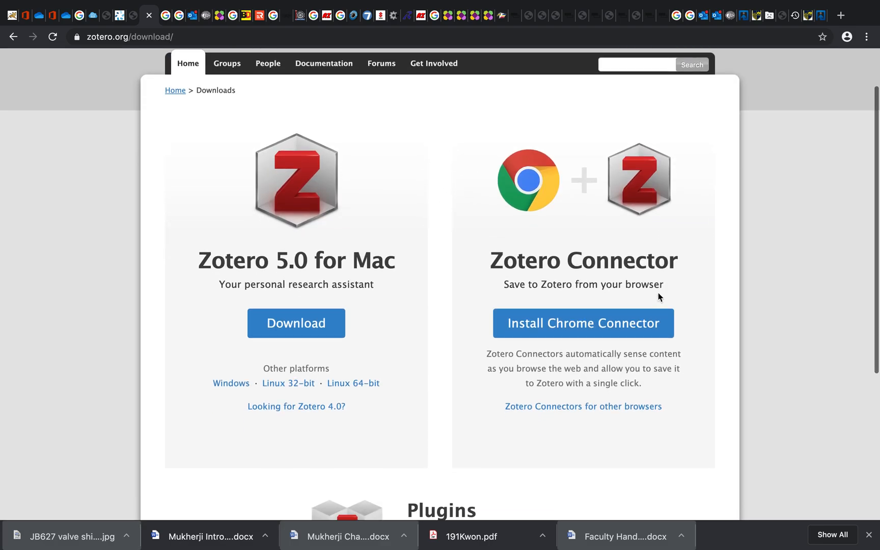
{"action": "scroll", "coordinate": [575, 377], "scroll_direction": "down", "scroll_amount": 3}
{"action": "scroll", "coordinate": [576, 378], "scroll_direction": "up", "scroll_amount": 3}
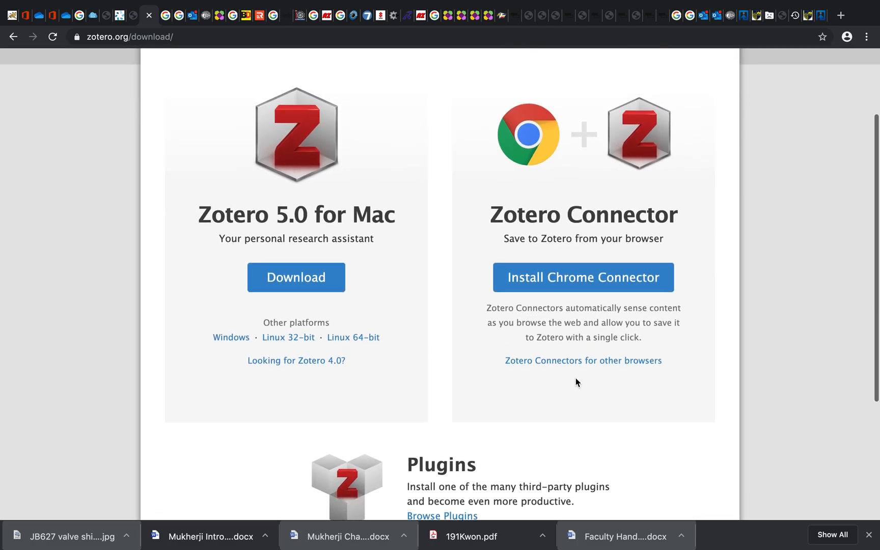
{"action": "scroll", "coordinate": [433, 264], "scroll_direction": "up", "scroll_amount": 1}
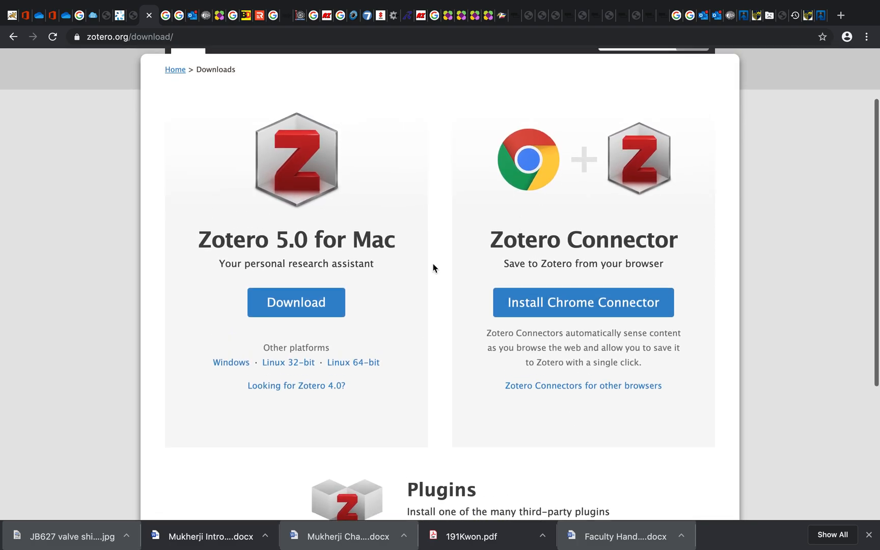
{"action": "scroll", "coordinate": [437, 241], "scroll_direction": "up", "scroll_amount": 2}
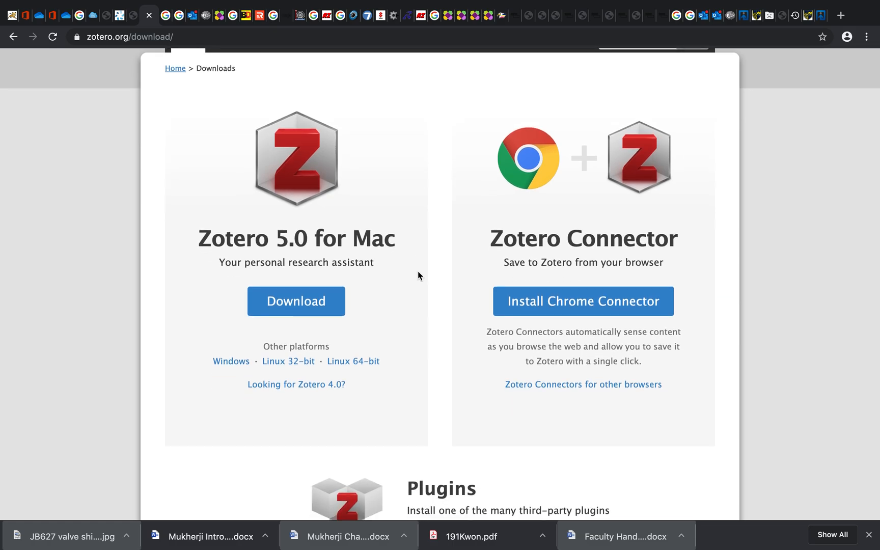
{"action": "left_click", "coordinate": [314, 309]}
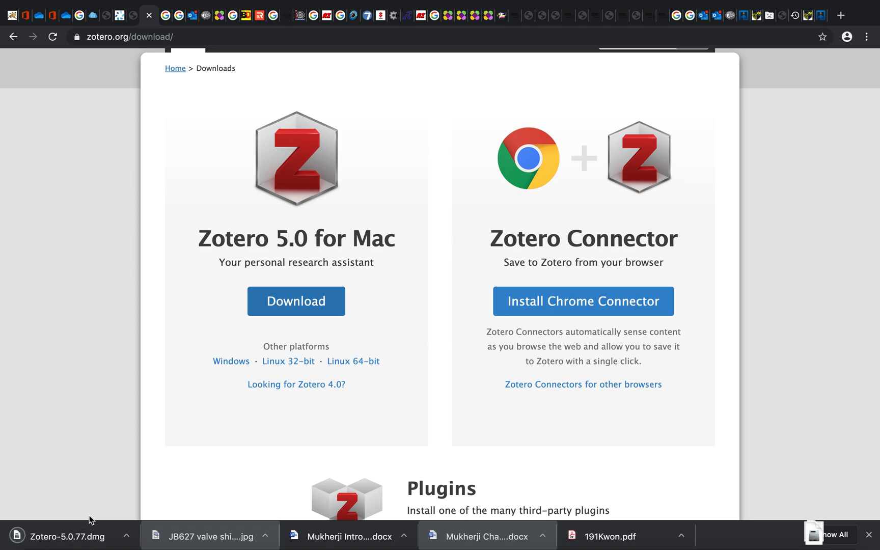
{"action": "left_click", "coordinate": [83, 541]}
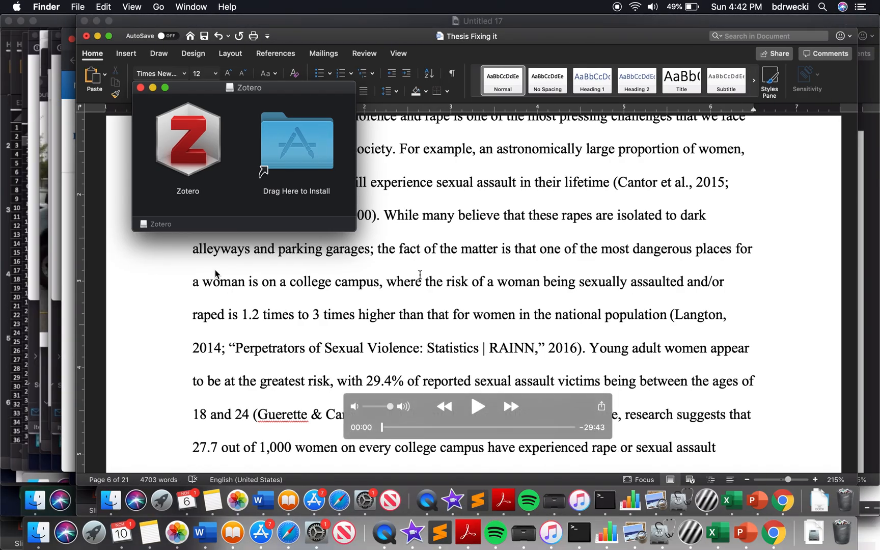
{"action": "left_click_drag", "start_coordinate": [186, 150], "coordinate": [296, 155]}
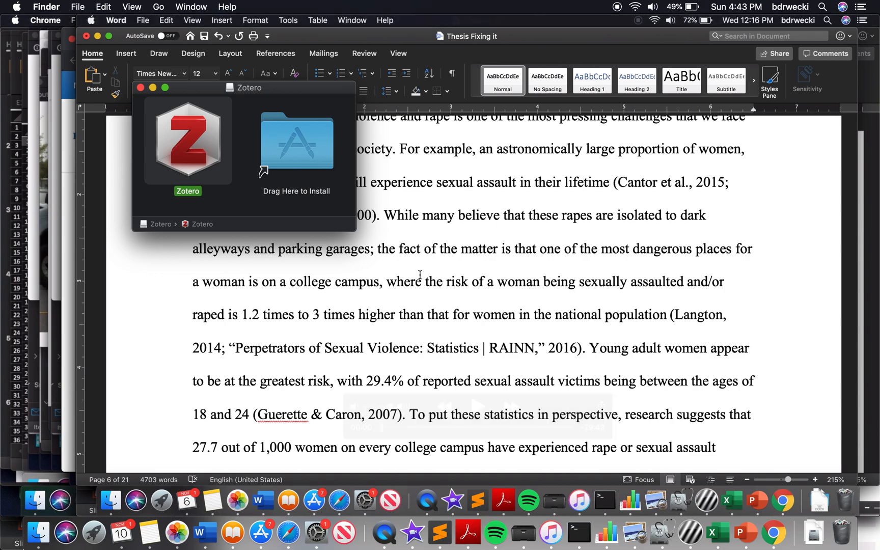
Step: Launch Zotero from the Applications folder in Finder and allow the downloaded app to open
{"action": "left_click", "coordinate": [40, 538]}
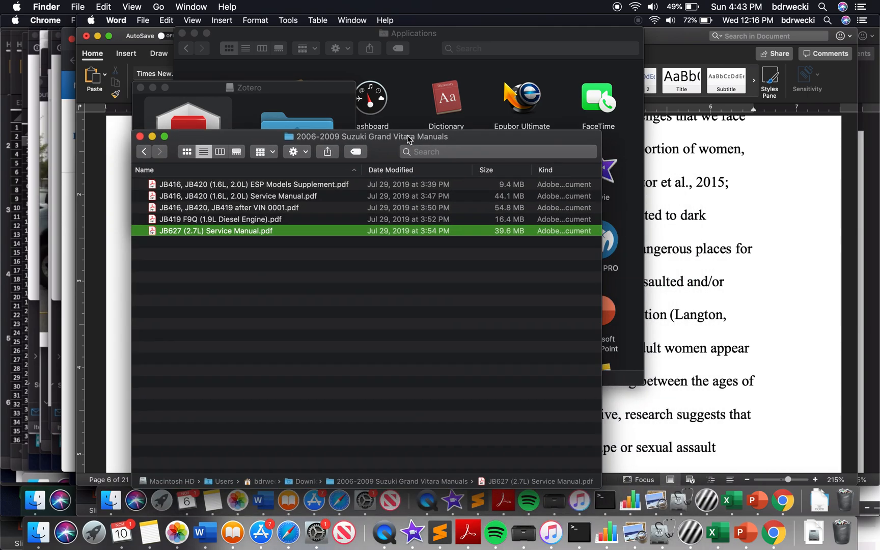
{"action": "left_click", "coordinate": [158, 7]}
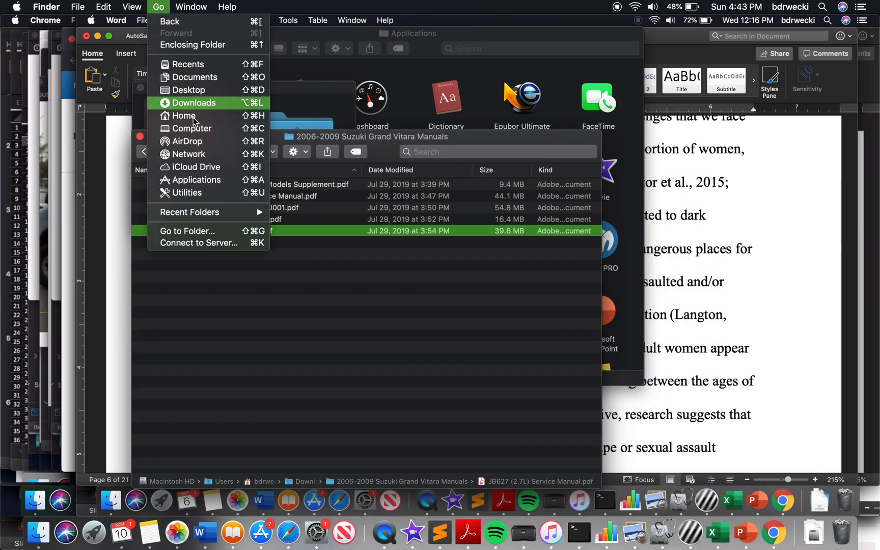
{"action": "left_click", "coordinate": [196, 179]}
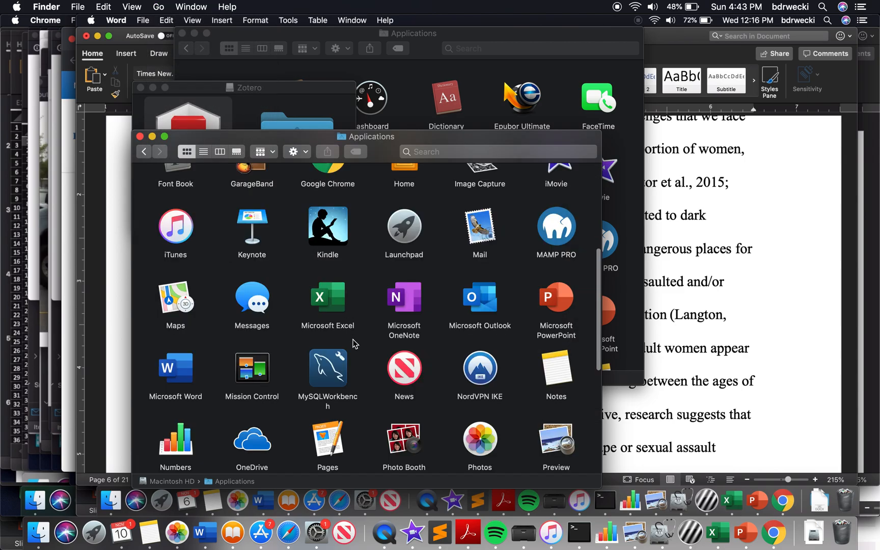
{"action": "scroll", "coordinate": [354, 343], "scroll_direction": "down", "scroll_amount": 10}
{"action": "left_click", "coordinate": [173, 415]}
{"action": "double_click", "coordinate": [173, 415]}
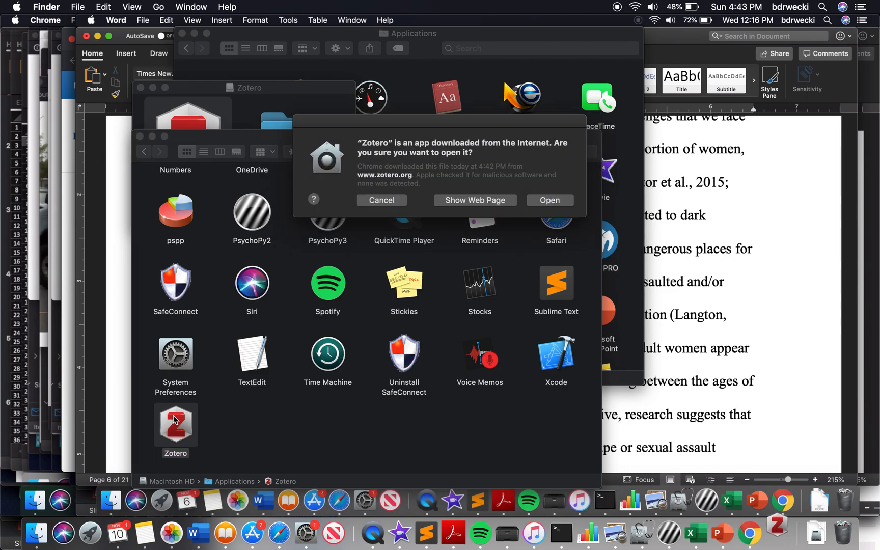
{"action": "left_click", "coordinate": [557, 205]}
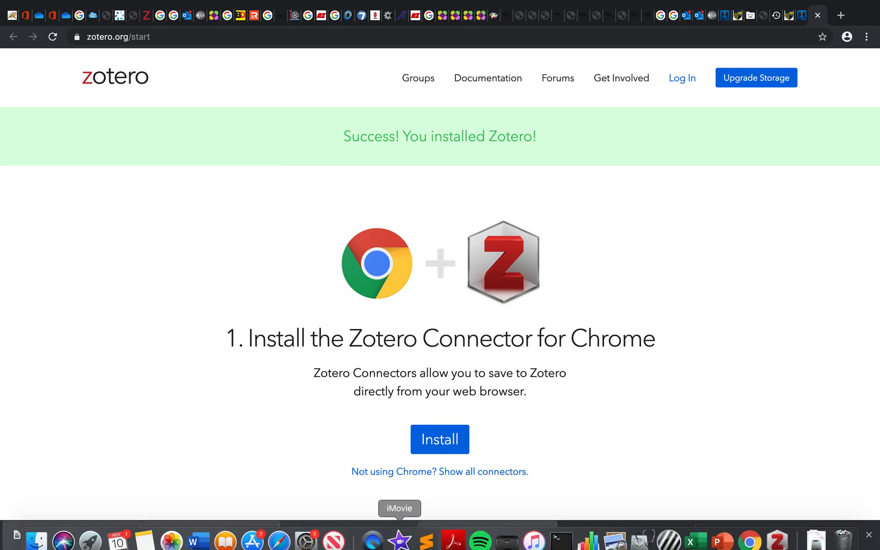
Step: Switch to Zotero, acknowledge the Word plugin installation notice and close the Zotero window
{"action": "left_click", "coordinate": [773, 538]}
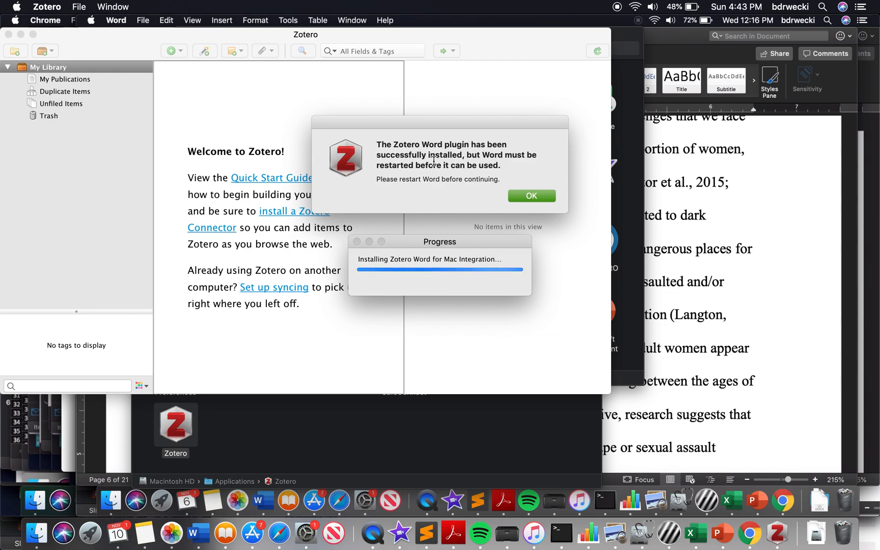
{"action": "left_click", "coordinate": [532, 196]}
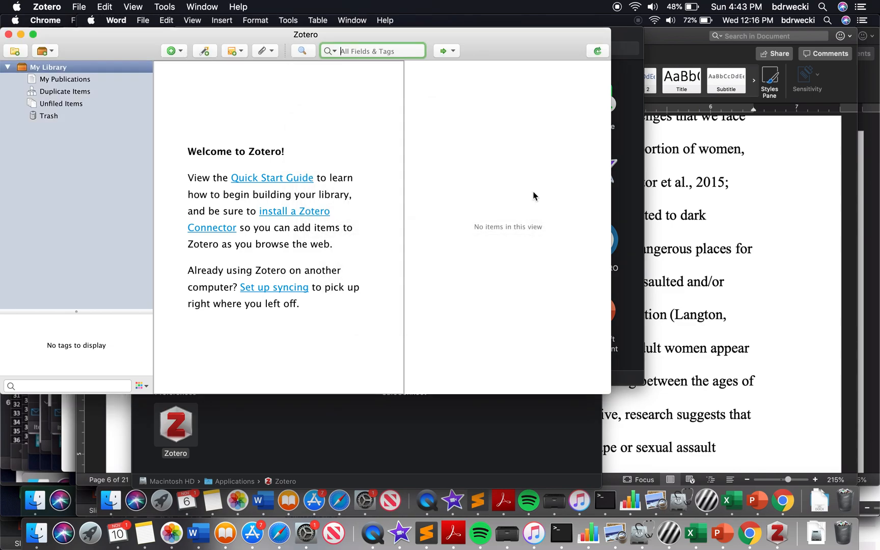
{"action": "left_click_drag", "start_coordinate": [119, 32], "coordinate": [156, 53]}
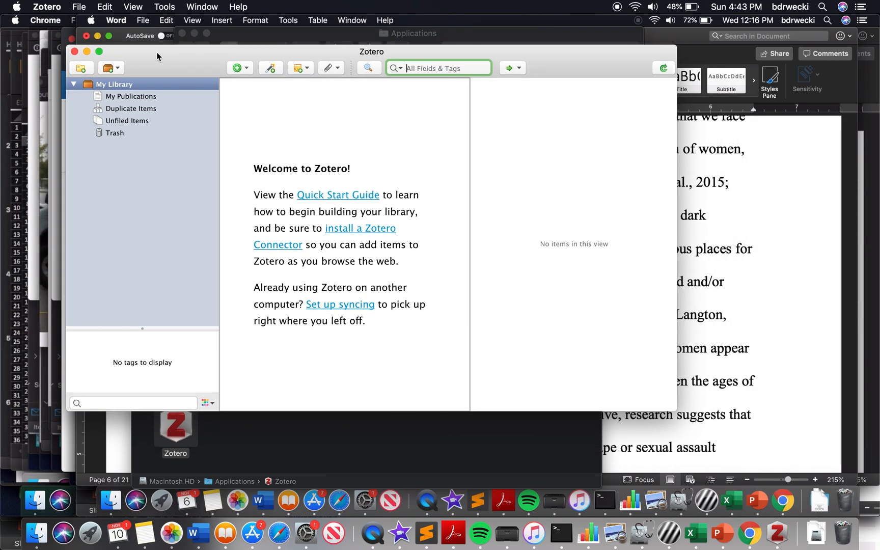
{"action": "left_click", "coordinate": [74, 51]}
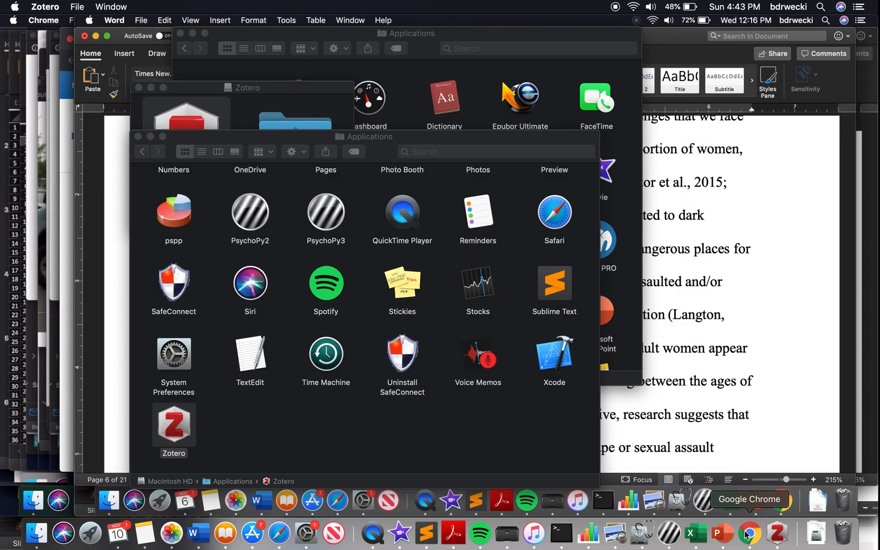
Step: Switch to Chrome and add the Zotero Connector extension from the Chrome Web Store
{"action": "left_click", "coordinate": [746, 534]}
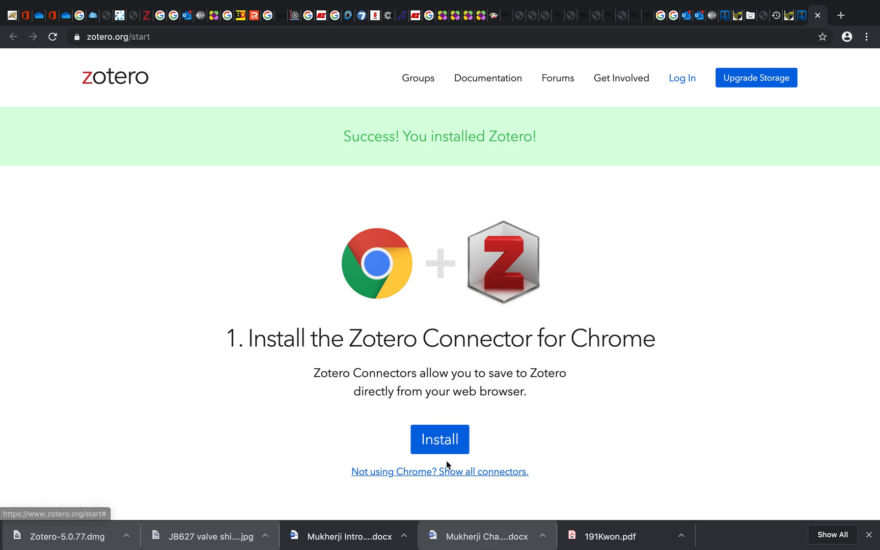
{"action": "left_click", "coordinate": [446, 441]}
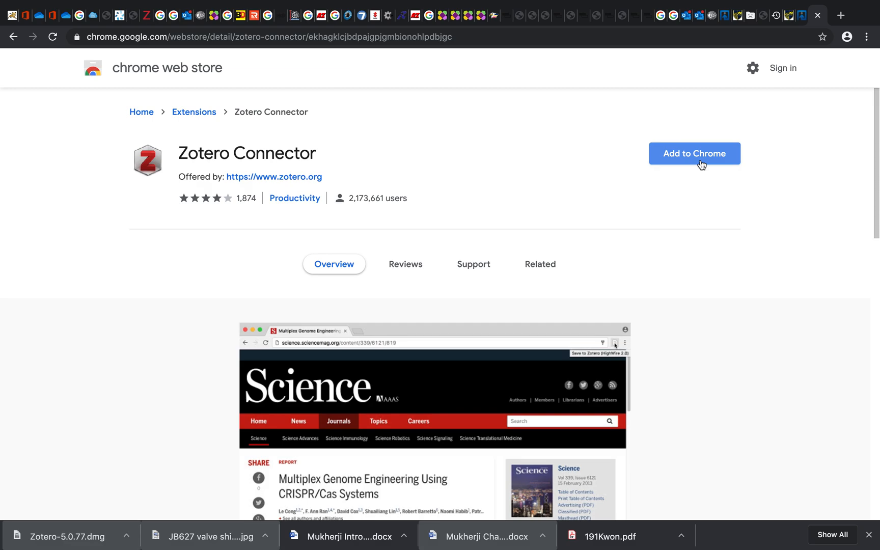
{"action": "left_click", "coordinate": [701, 164]}
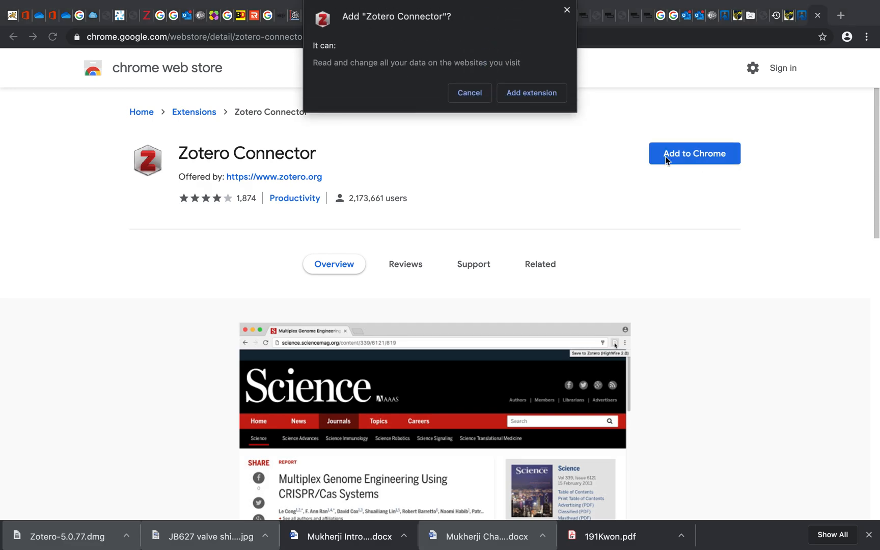
{"action": "left_click", "coordinate": [539, 94]}
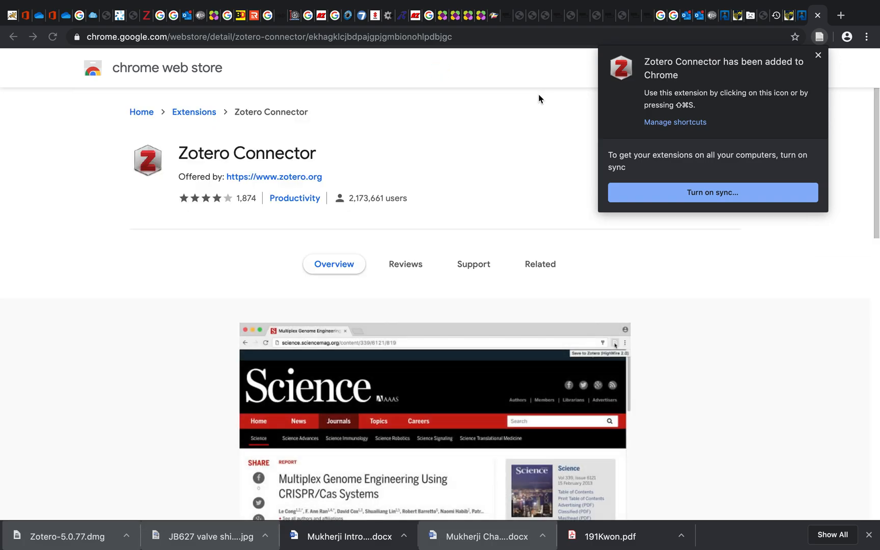
{"action": "left_click", "coordinate": [668, 193]}
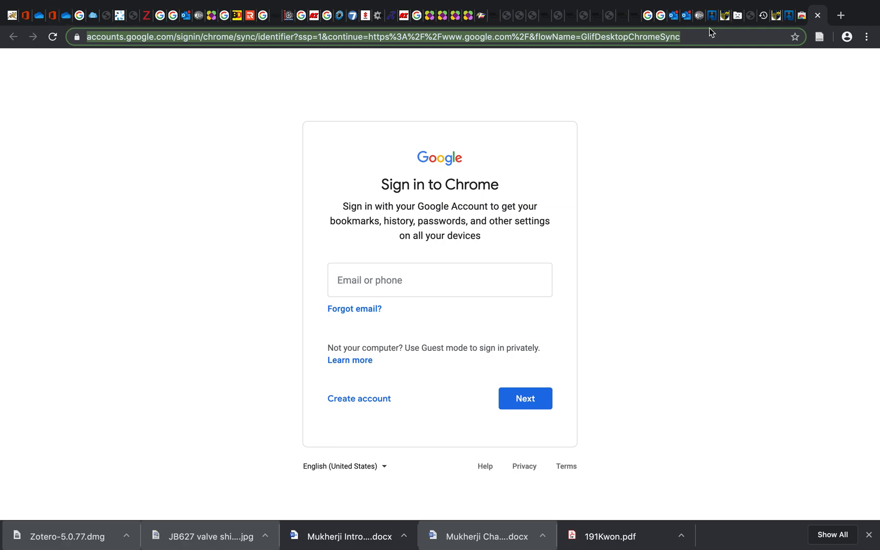
{"action": "left_click", "coordinate": [804, 22]}
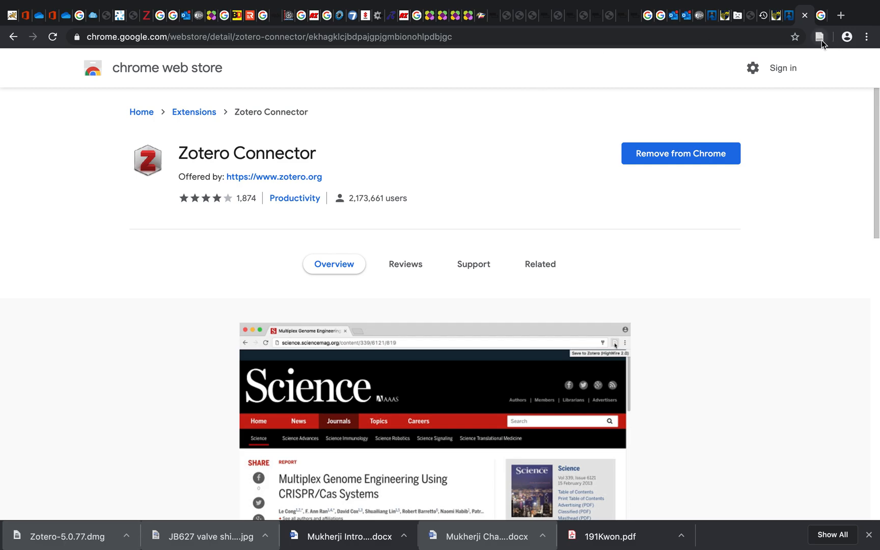
Step: Go to the Regis University library site at regis.edu/library
{"action": "left_click", "coordinate": [418, 37]}
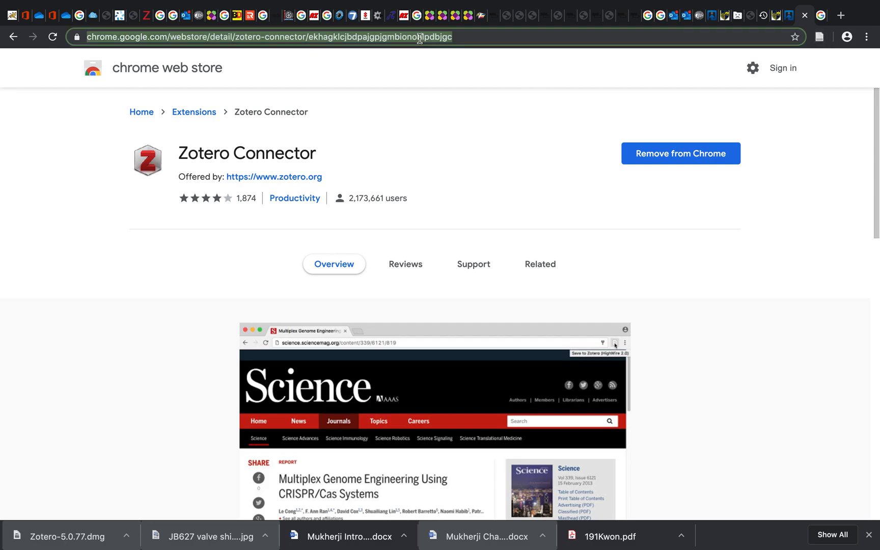
{"action": "type", "text": "regis.eedu"}
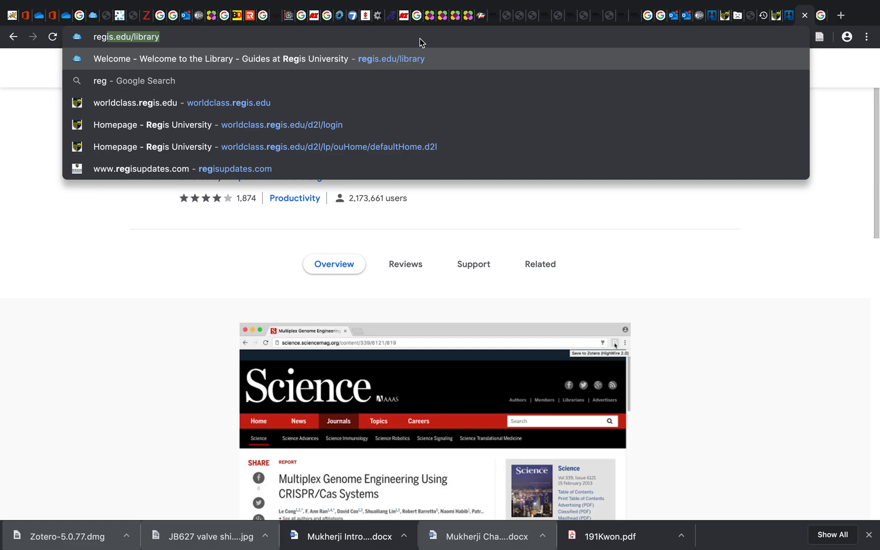
{"action": "key", "text": "BackSpace"}
{"action": "key", "text": "BackSpace"}
{"action": "key", "text": "BackSpace"}
{"action": "type", "text": "du/library"}
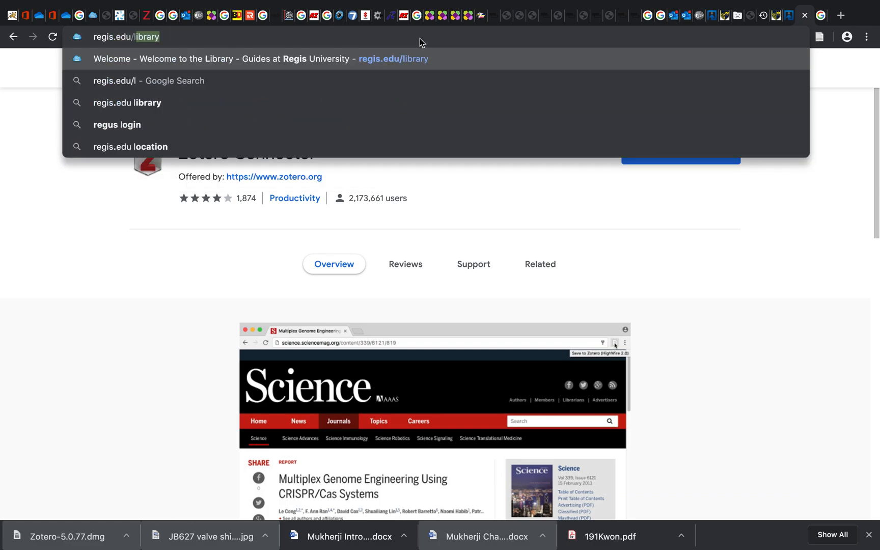
{"action": "key", "text": "Return"}
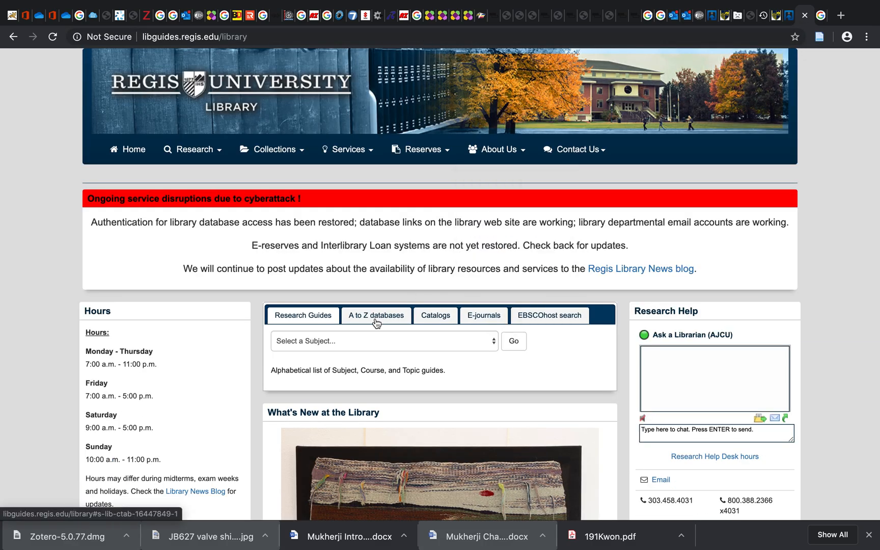
Step: Open the PsycINFO database from the library's A to Z databases list
{"action": "left_click", "coordinate": [377, 321]}
{"action": "left_click", "coordinate": [368, 348]}
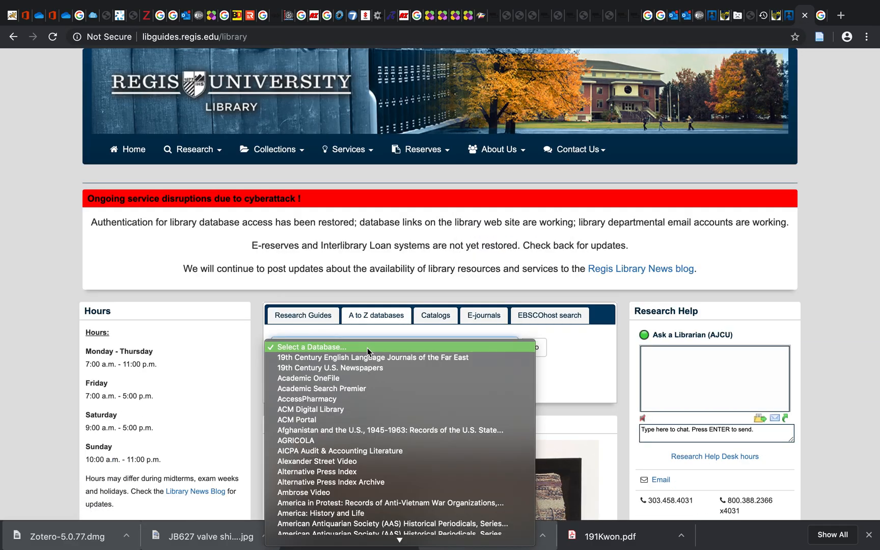
{"action": "type", "text": "psyci"}
{"action": "key", "text": "Return"}
{"action": "left_click", "coordinate": [532, 347]}
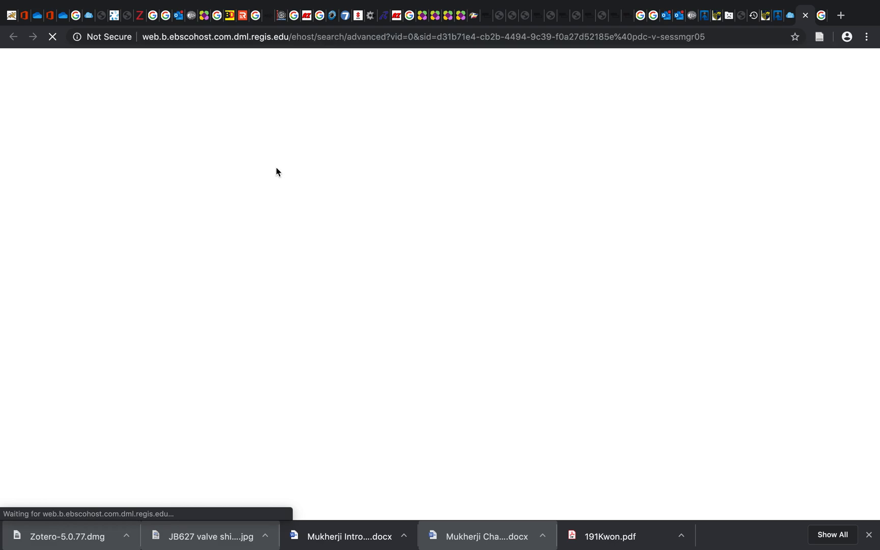
Step: Search PsycINFO for "Social Psychology" and open the first article's record, on the social identity–ill-health link
{"action": "type", "text": "Social Psychology"}
{"action": "key", "text": "Return"}
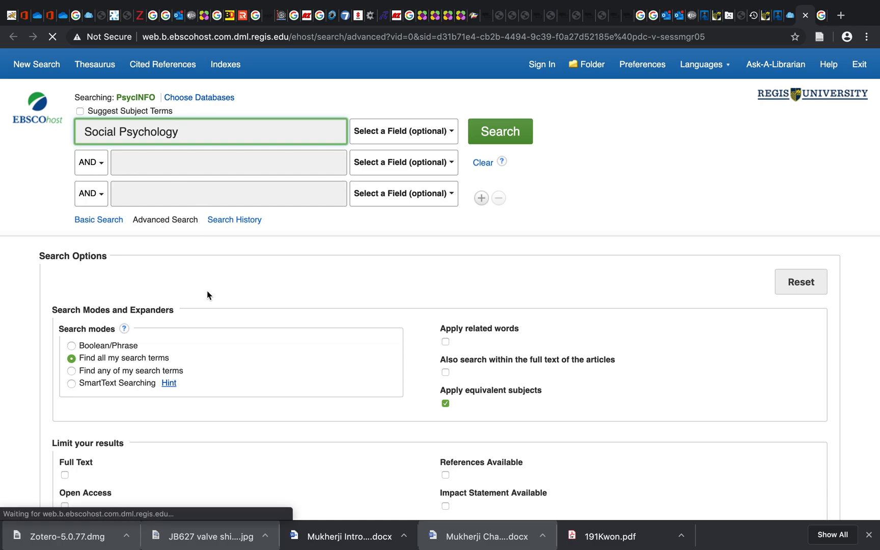
{"action": "scroll", "coordinate": [566, 233], "scroll_direction": "down", "scroll_amount": 2}
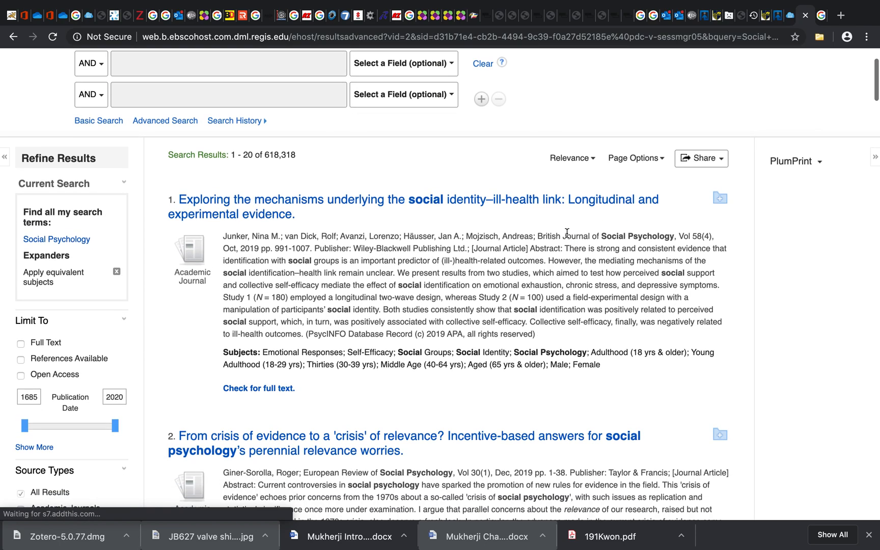
{"action": "left_click", "coordinate": [331, 210]}
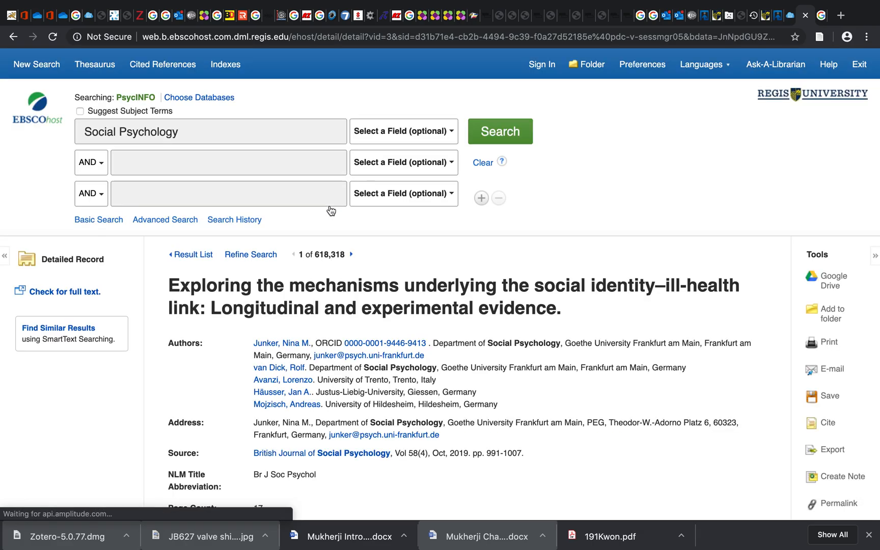
{"action": "scroll", "coordinate": [683, 305], "scroll_direction": "down", "scroll_amount": 3}
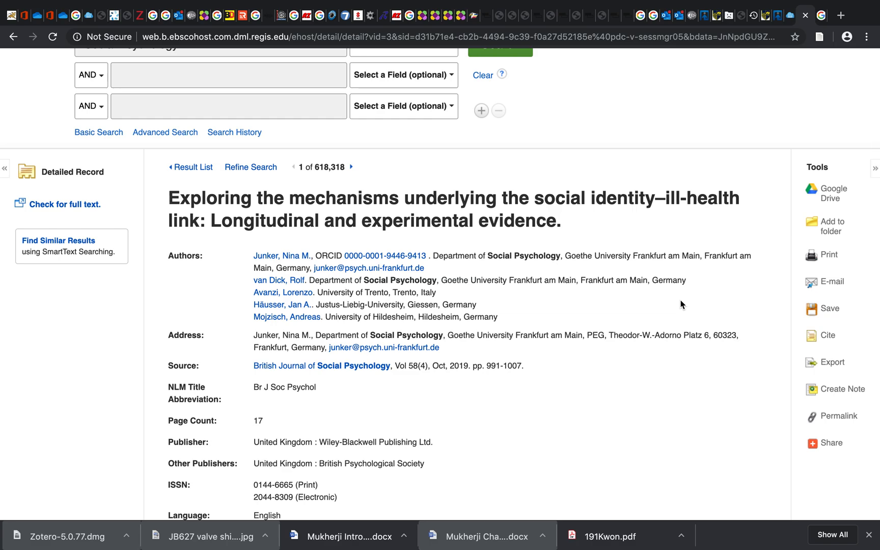
Step: Save the article's record with the Zotero Connector and review the saved entry's details in the Zotero library
{"action": "scroll", "coordinate": [686, 279], "scroll_direction": "up", "scroll_amount": 3}
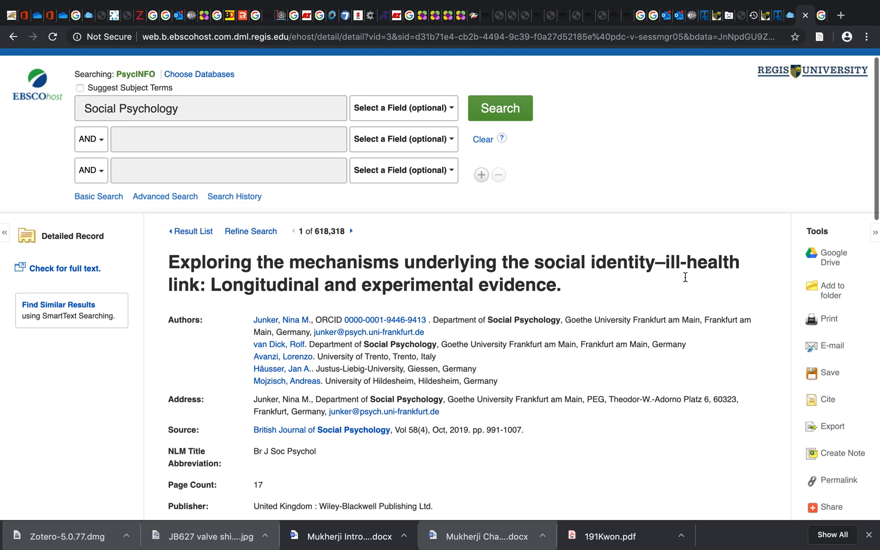
{"action": "left_click", "coordinate": [819, 37]}
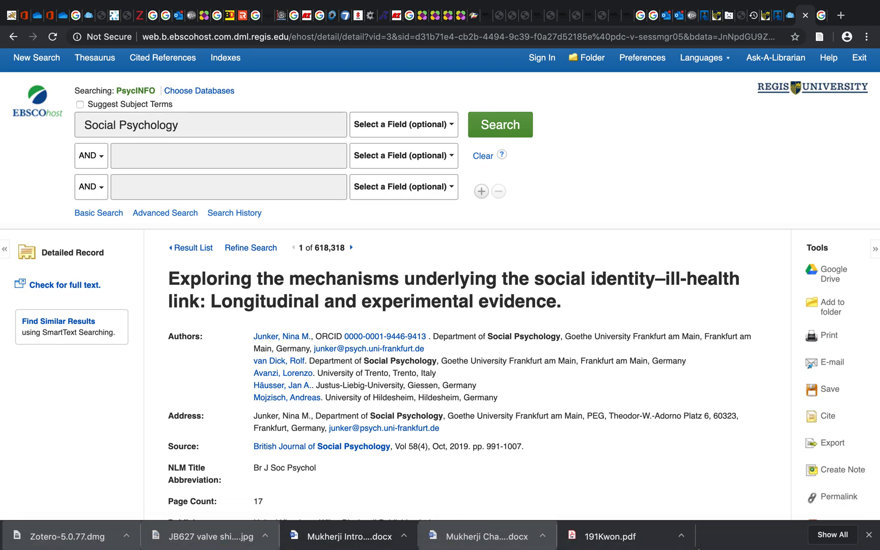
{"action": "left_click", "coordinate": [775, 532]}
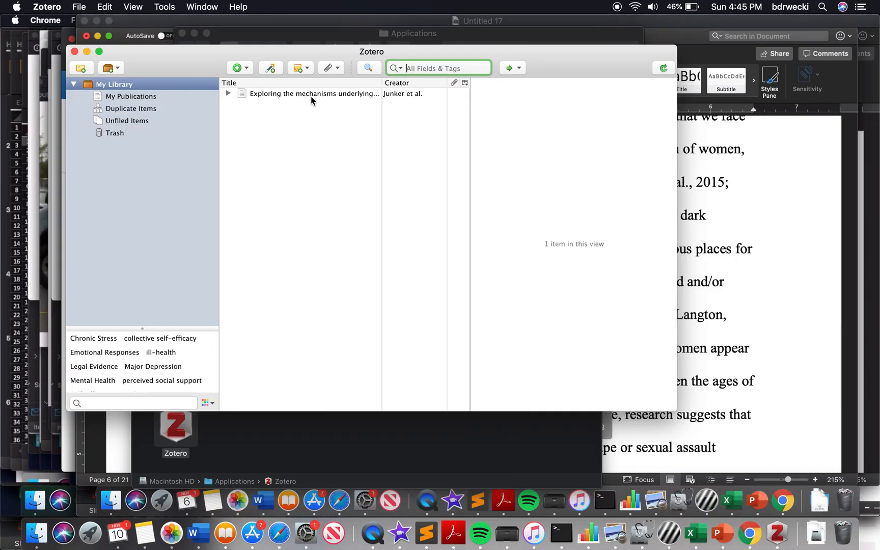
{"action": "left_click", "coordinate": [311, 95]}
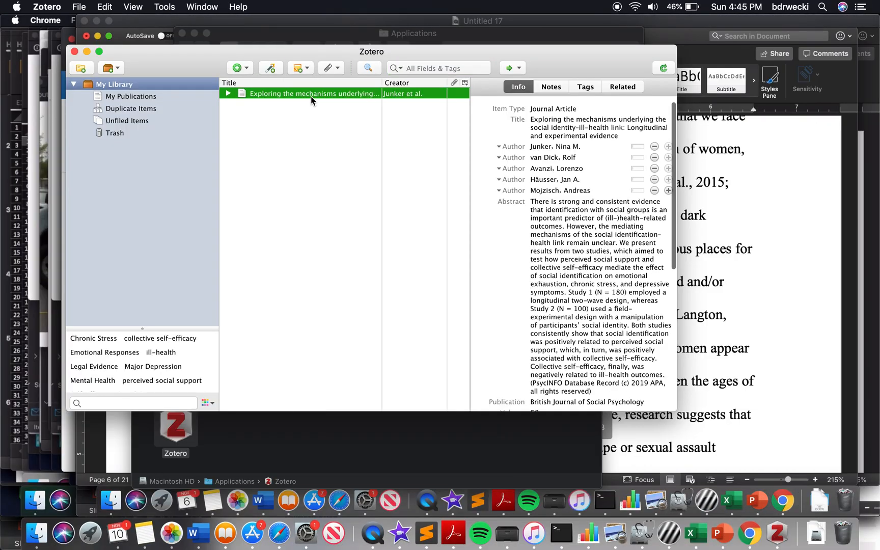
{"action": "left_click", "coordinate": [544, 158]}
{"action": "scroll", "coordinate": [589, 182], "scroll_direction": "down", "scroll_amount": 1}
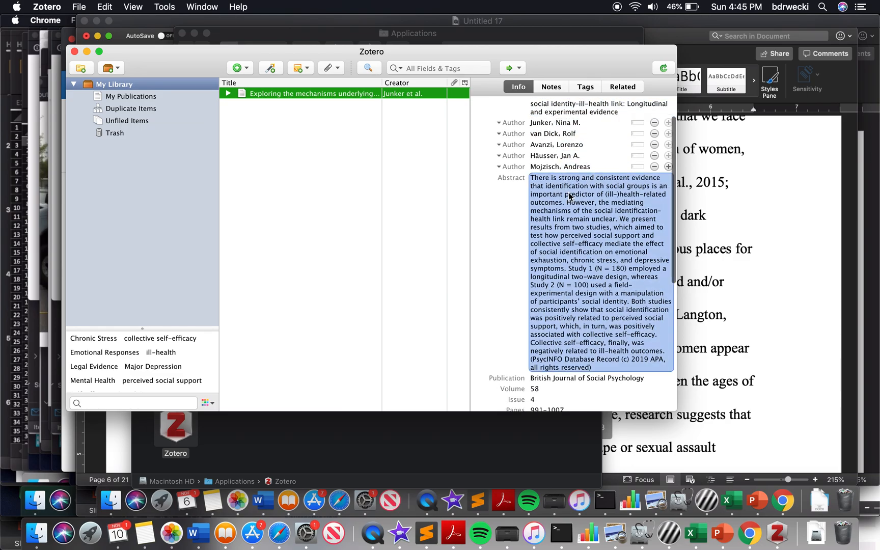
{"action": "scroll", "coordinate": [578, 120], "scroll_direction": "up", "scroll_amount": 1}
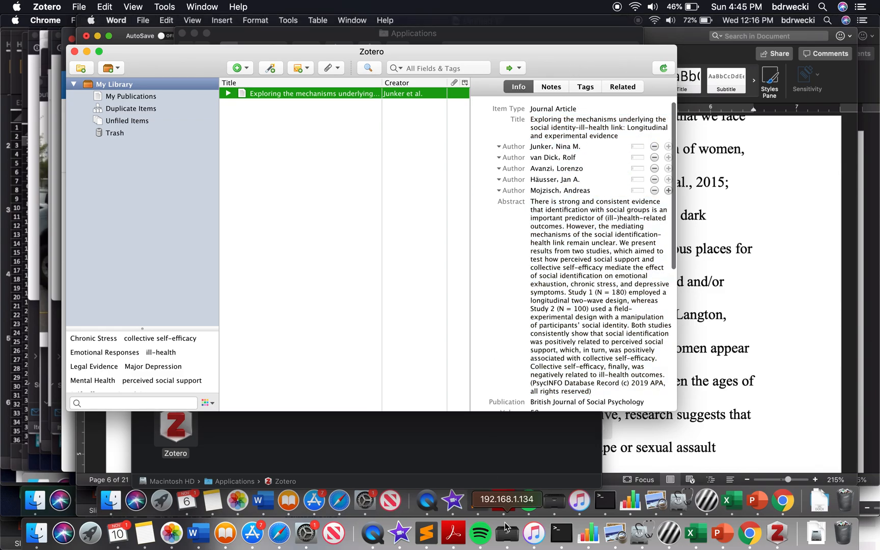
Step: Switch back to Chrome, search the web for "googledocs" and open the Google Docs site
{"action": "left_click", "coordinate": [192, 535]}
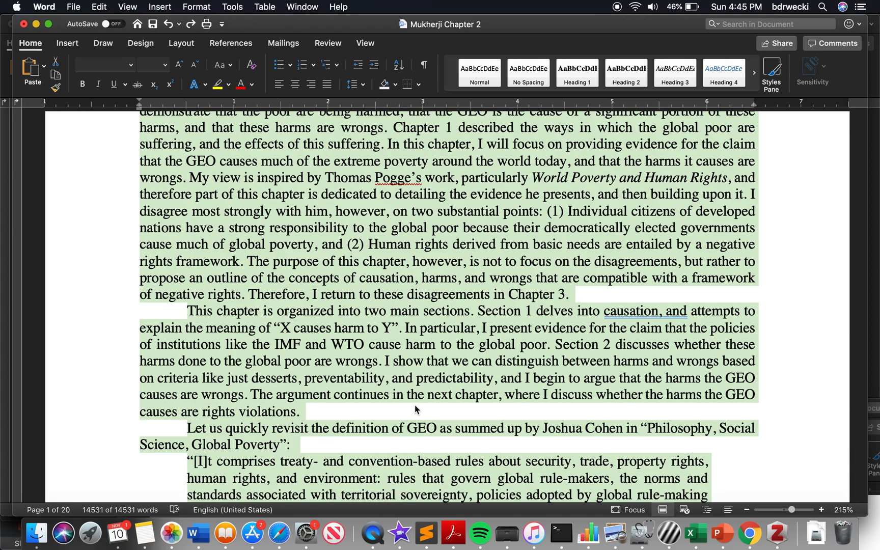
{"action": "left_click", "coordinate": [753, 532]}
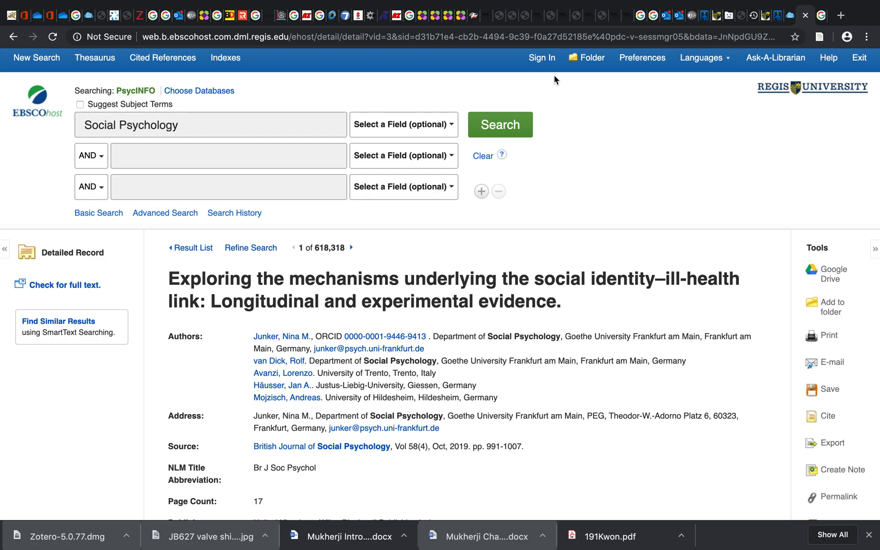
{"action": "left_click", "coordinate": [515, 40]}
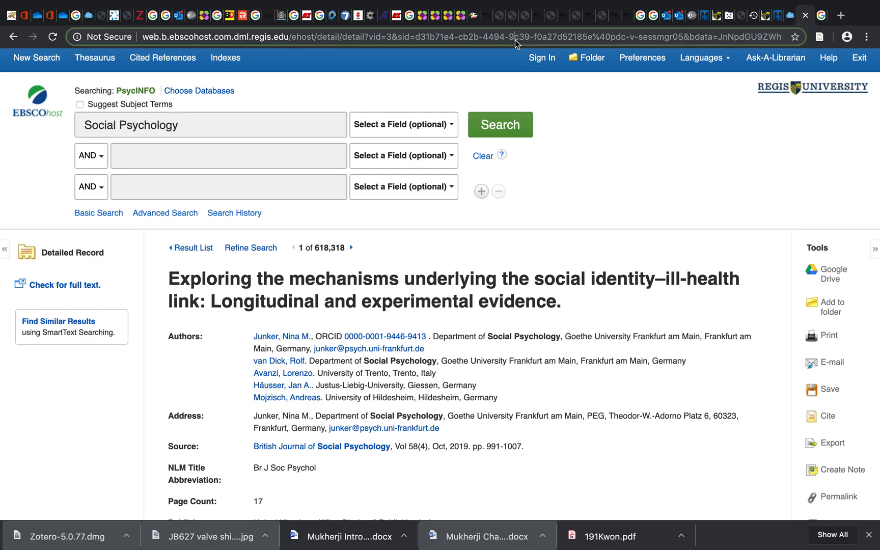
{"action": "type", "text": "googledocs"}
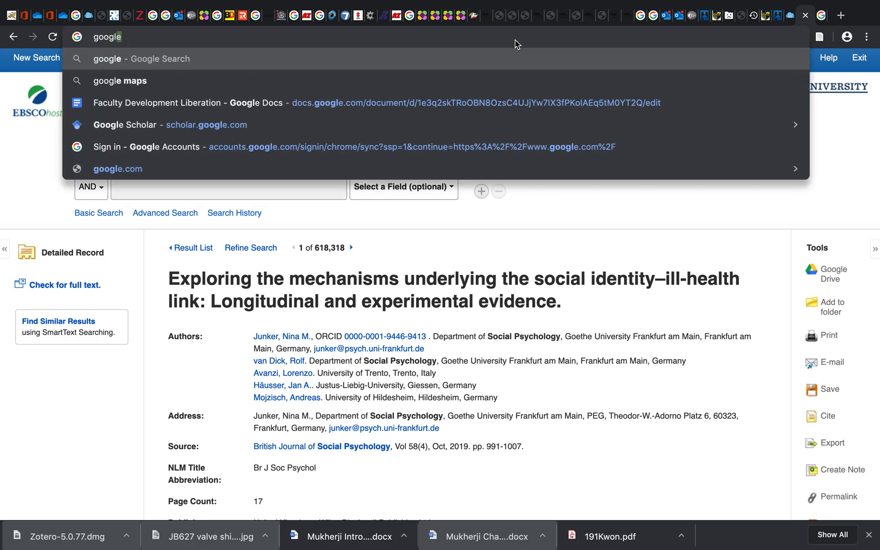
{"action": "key", "text": "Return"}
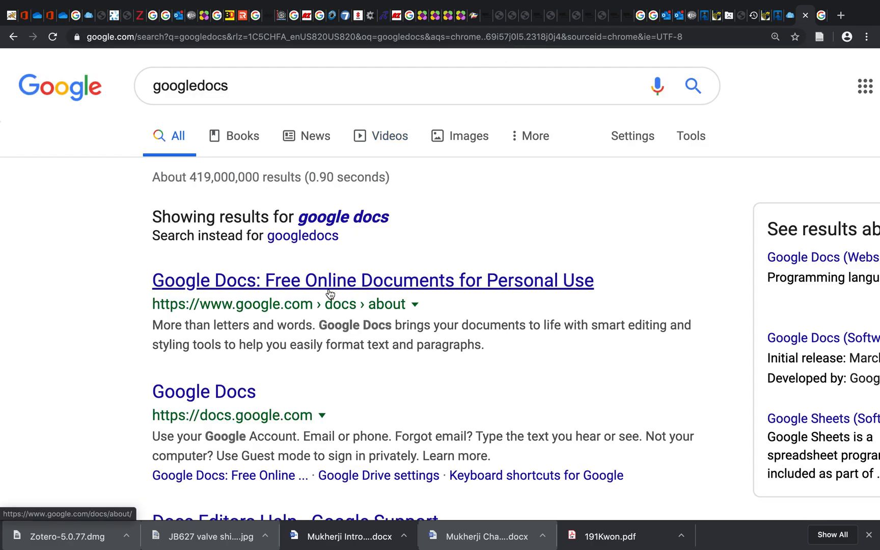
{"action": "left_click", "coordinate": [224, 393]}
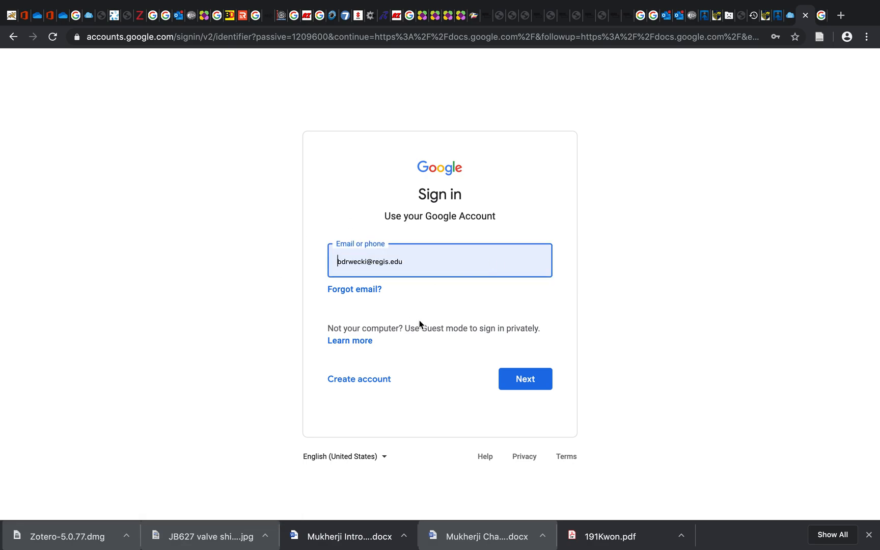
Step: Sign in to the Google account with the prefilled e-mail and account password, keeping the existing recovery details
{"action": "left_click", "coordinate": [518, 382]}
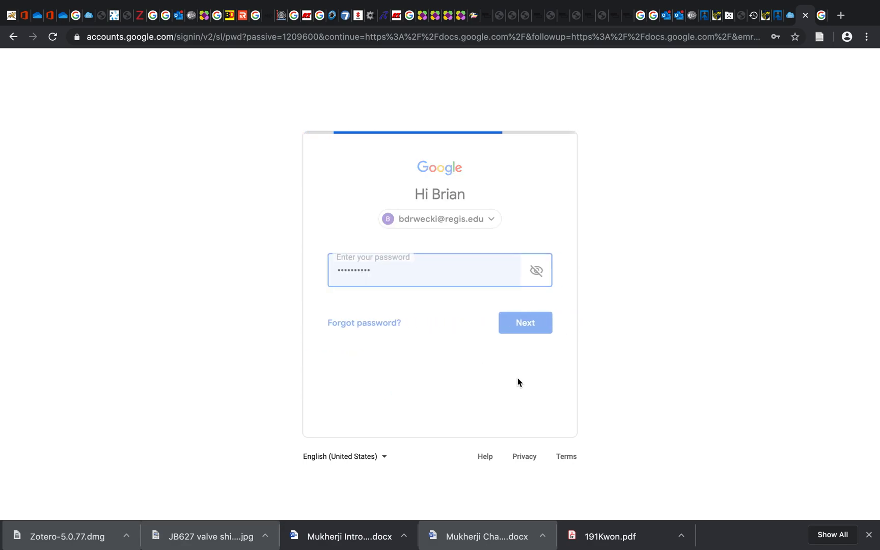
{"action": "left_click", "coordinate": [537, 332]}
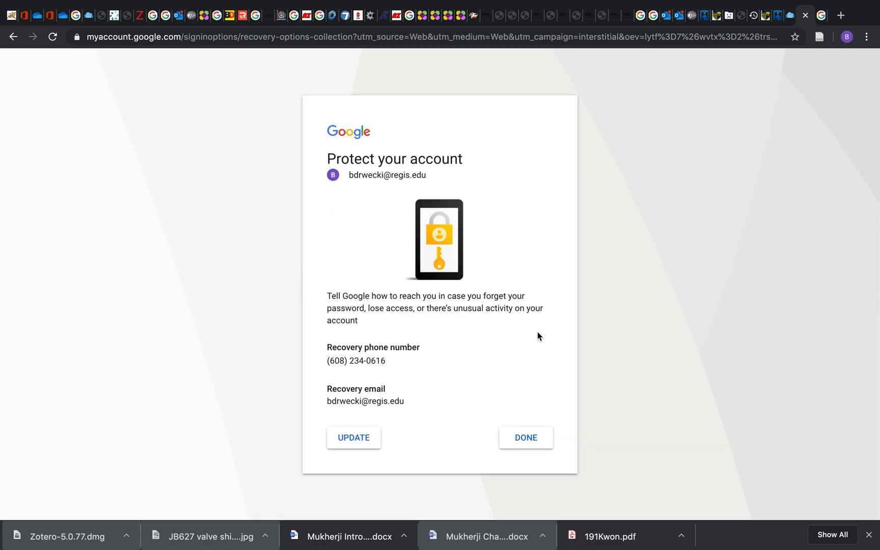
{"action": "left_click", "coordinate": [521, 436]}
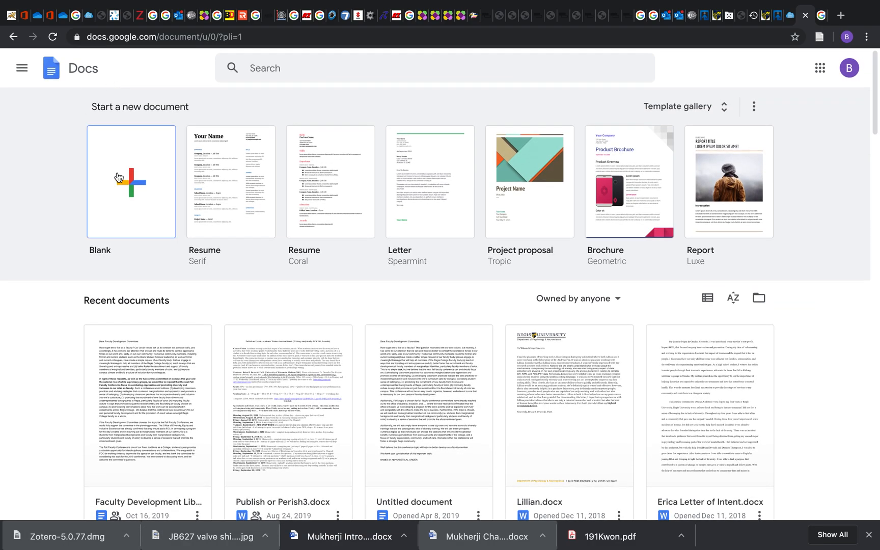
Step: Create a blank document and start a Zotero citation in it, allowing Zotero Google Docs Integration to access the Google account
{"action": "left_click", "coordinate": [132, 184]}
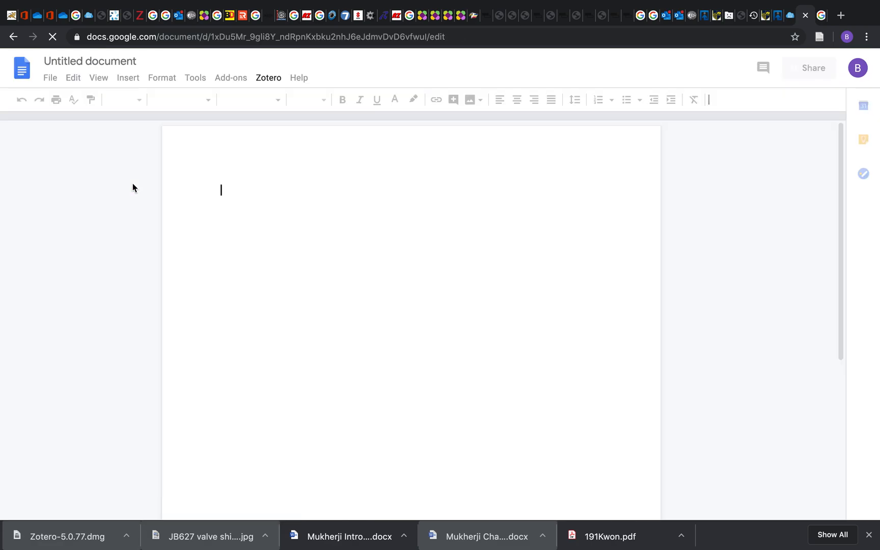
{"action": "left_click", "coordinate": [268, 83]}
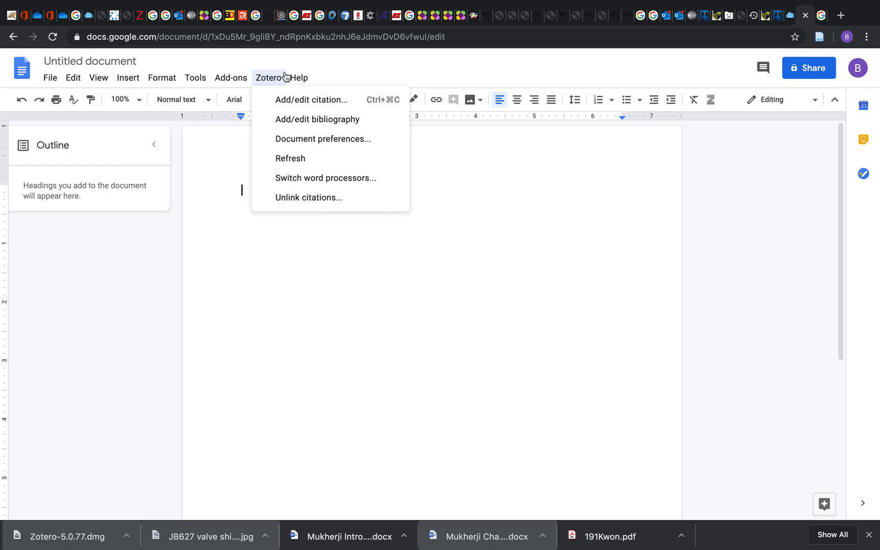
{"action": "left_click", "coordinate": [296, 104]}
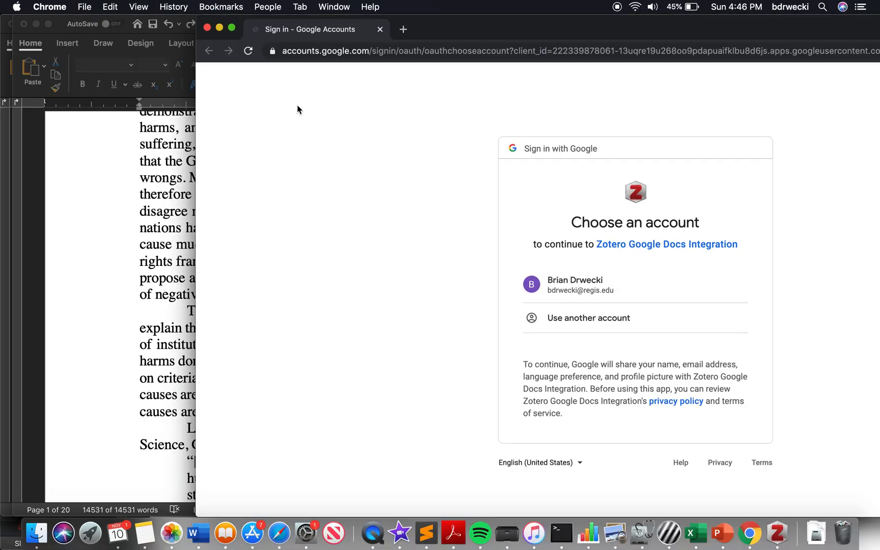
{"action": "left_click", "coordinate": [612, 296]}
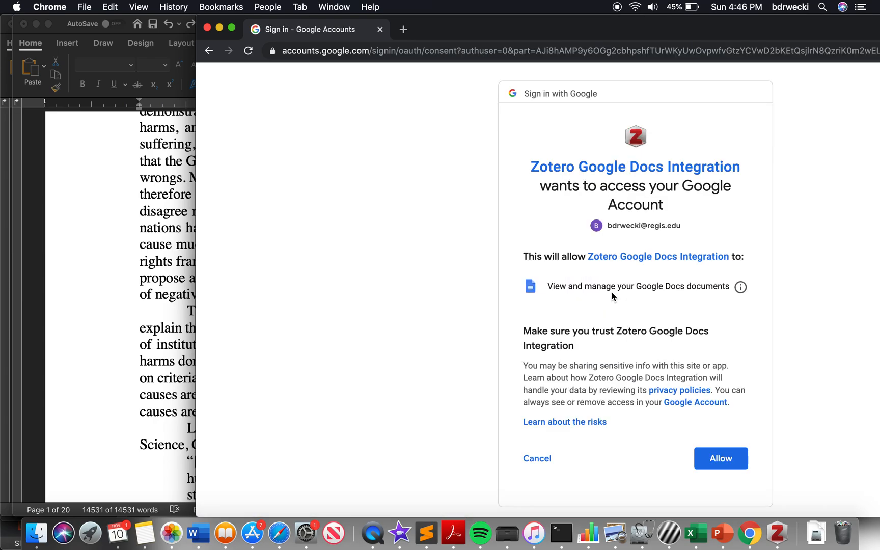
{"action": "left_click", "coordinate": [734, 457]}
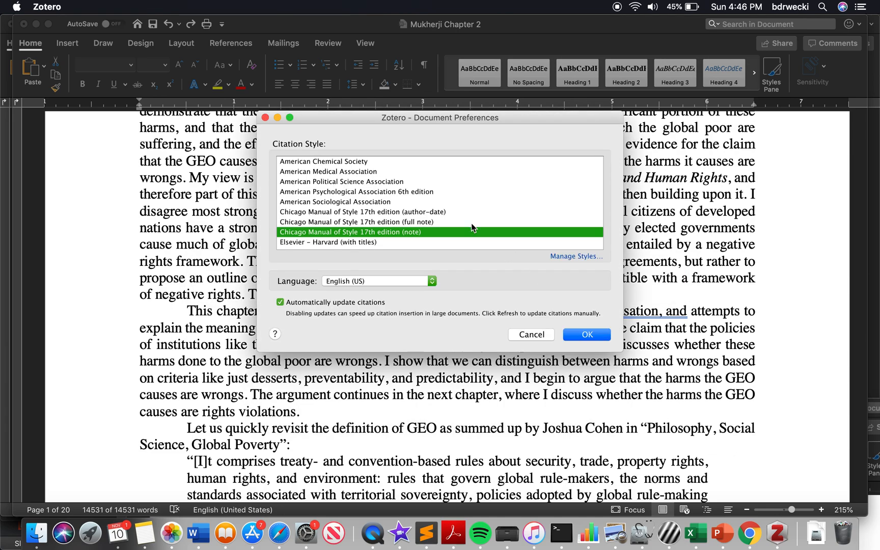
Step: Set the document's citation style to American Psychological Association 6th edition
{"action": "scroll", "coordinate": [440, 192], "scroll_direction": "down", "scroll_amount": 3}
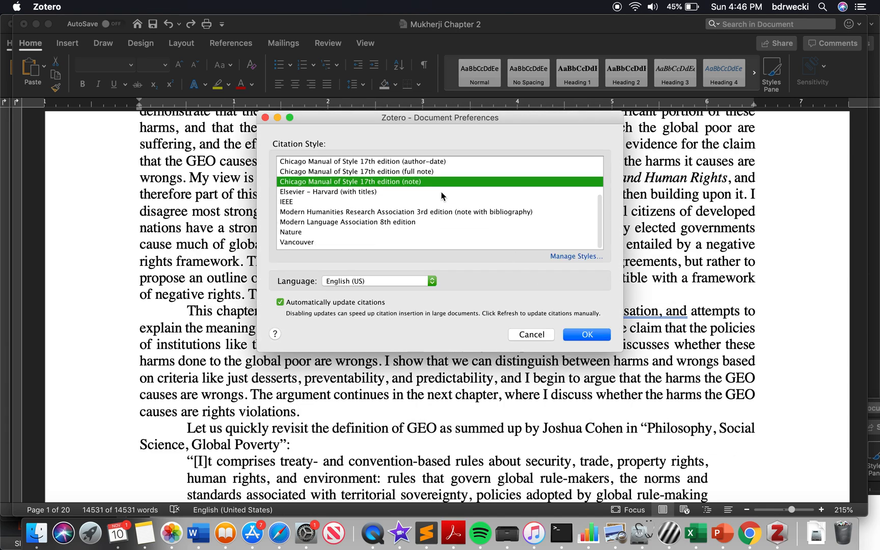
{"action": "scroll", "coordinate": [441, 192], "scroll_direction": "up", "scroll_amount": 3}
{"action": "scroll", "coordinate": [359, 203], "scroll_direction": "down", "scroll_amount": 3}
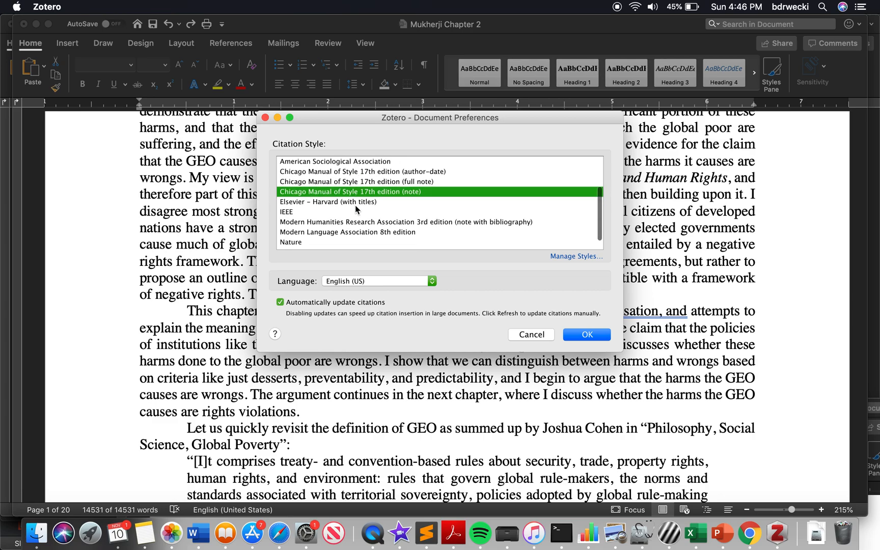
{"action": "scroll", "coordinate": [364, 203], "scroll_direction": "up", "scroll_amount": 3}
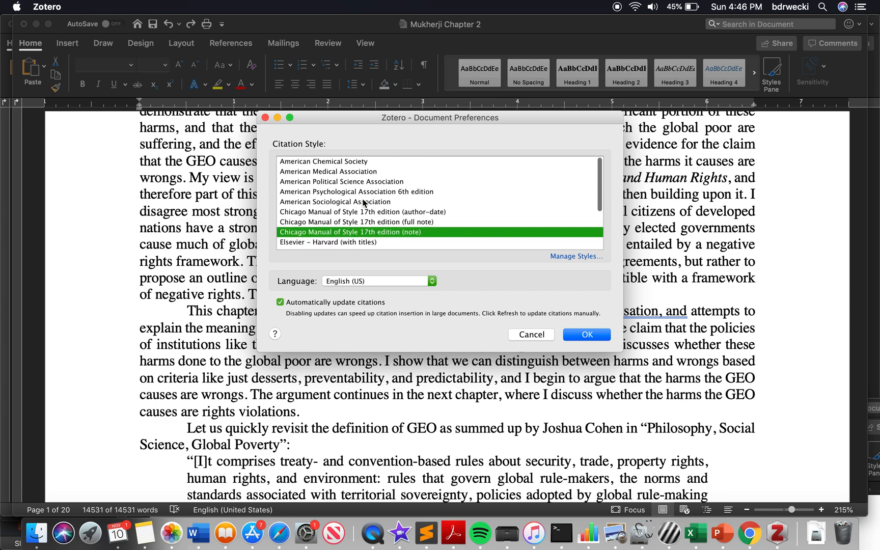
{"action": "left_click", "coordinate": [350, 192]}
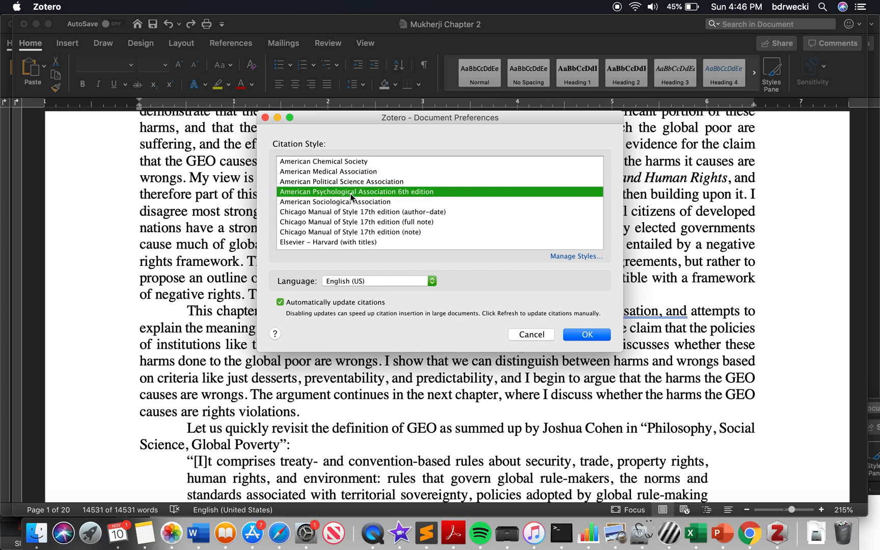
{"action": "left_click", "coordinate": [584, 340]}
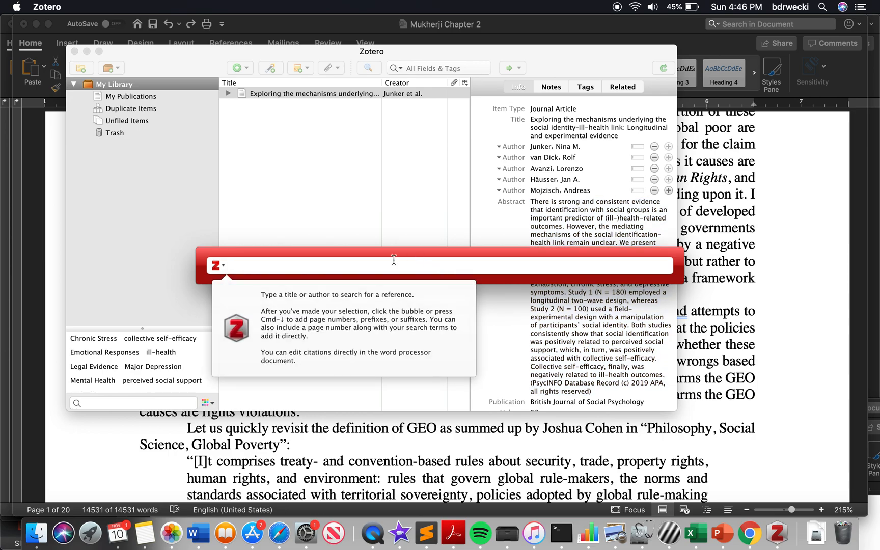
Step: Look up "Ex" in the Zotero citation search and insert the citation for the 2019 social identity–ill-health article
{"action": "type", "text": "Ex"}
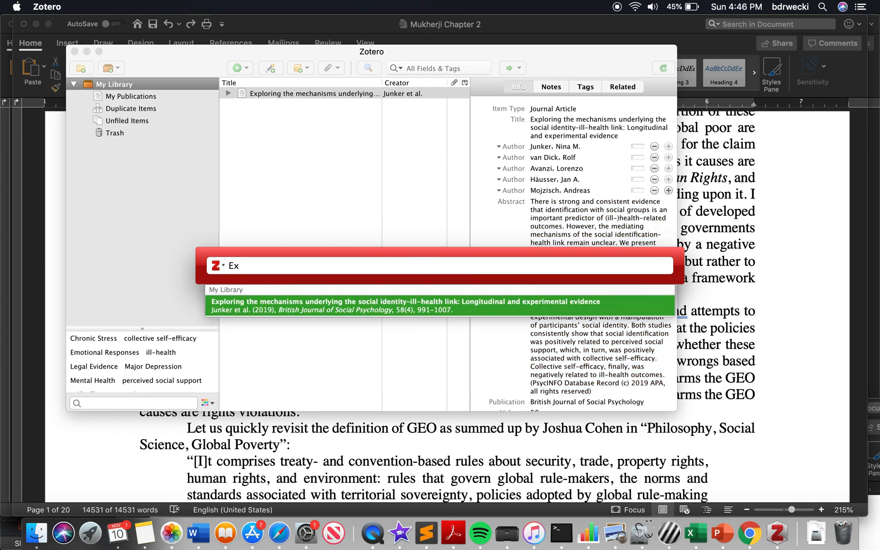
{"action": "key", "text": "Return"}
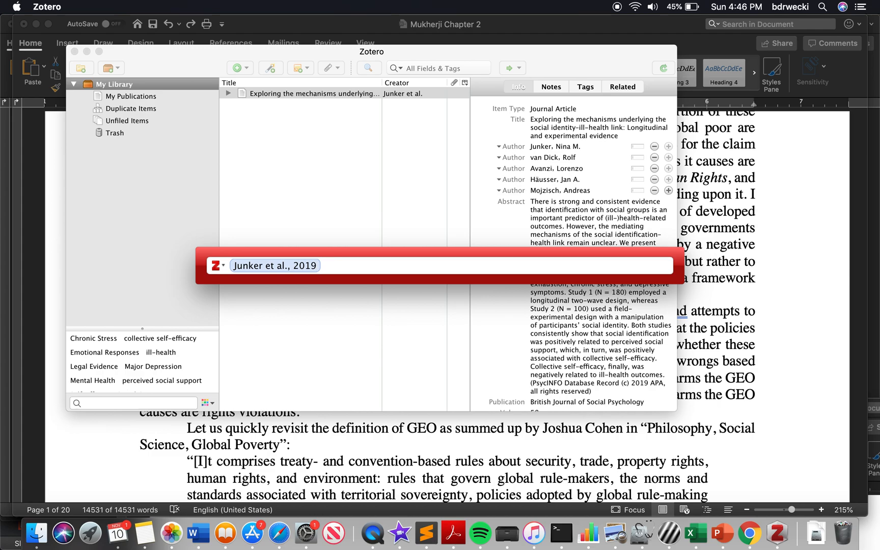
{"action": "key", "text": "Return"}
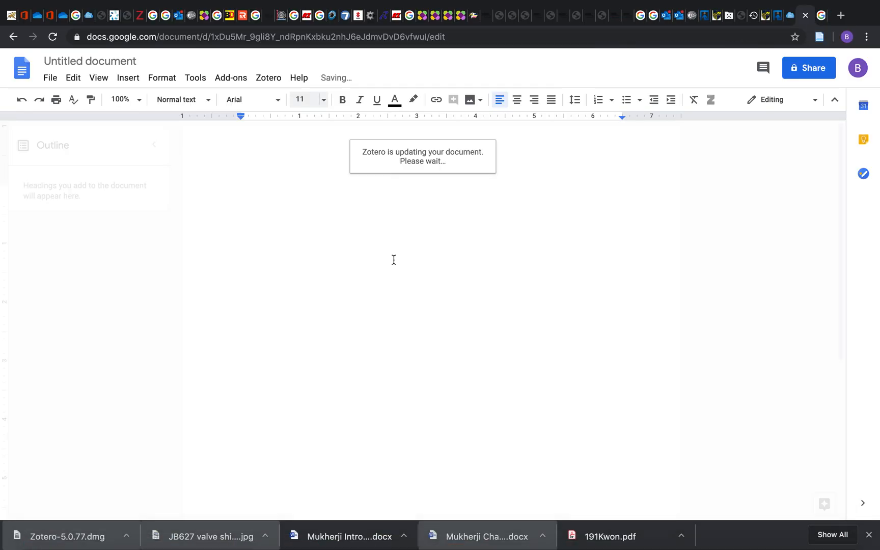
Step: Add a new line below the citation and write "Word that describe this citation" in front of it
{"action": "key", "text": "Return"}
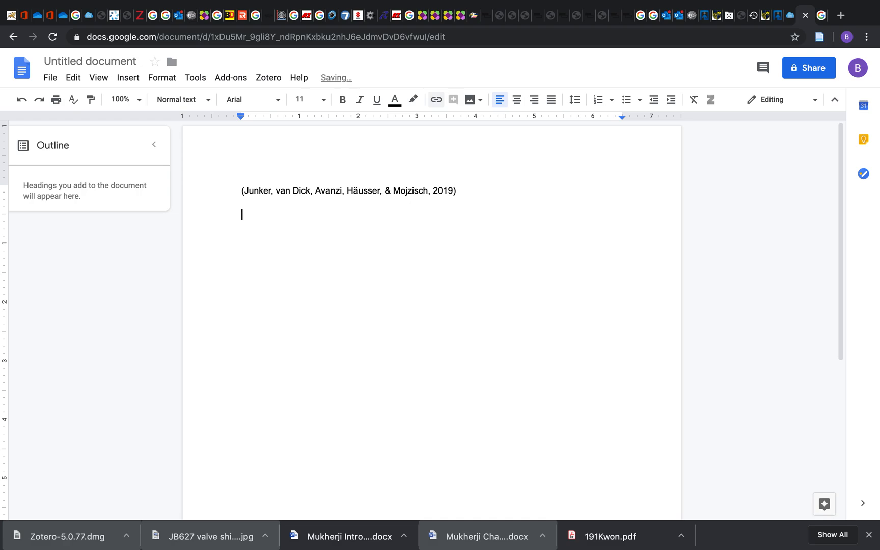
{"action": "key", "text": "Up"}
{"action": "type", "text": "Word"}
{"action": "type", "text": " that descrip"}
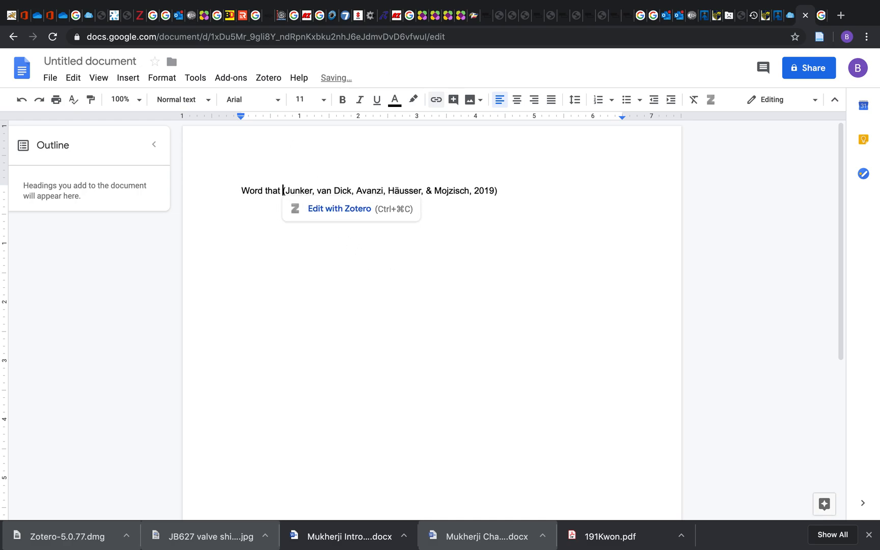
{"action": "type", "text": "e this citati"}
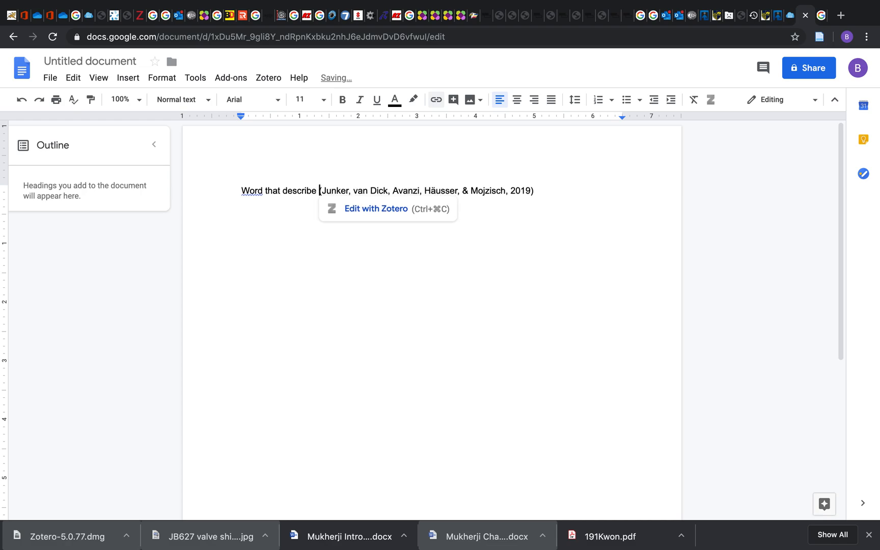
{"action": "type", "text": "on"}
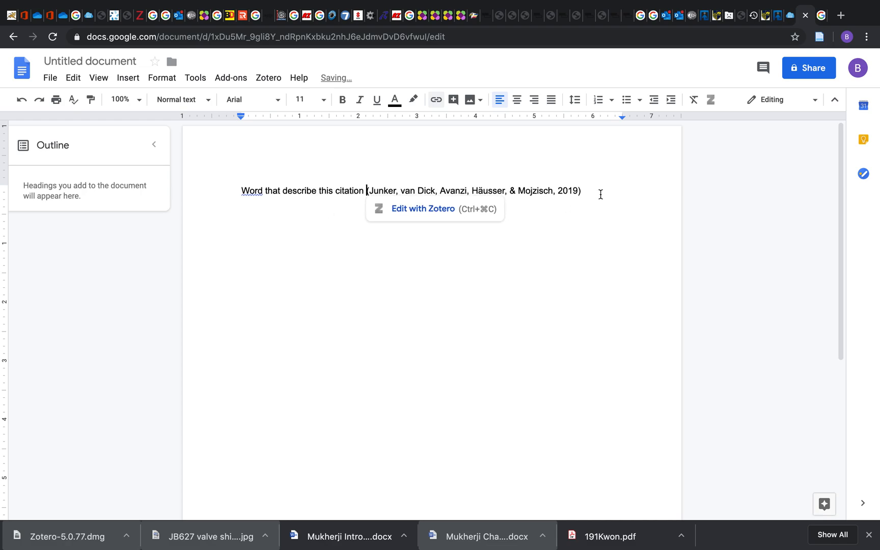
Step: Dismiss the grammar suggestions notice and insert a Zotero bibliography on a new line below the citation sentence
{"action": "left_click", "coordinate": [601, 194]}
{"action": "key", "text": "Return"}
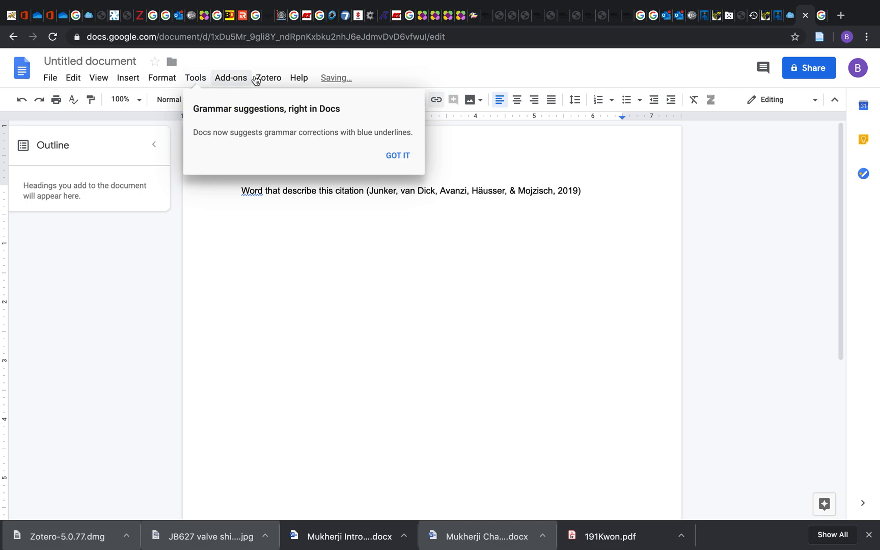
{"action": "left_click", "coordinate": [269, 78]}
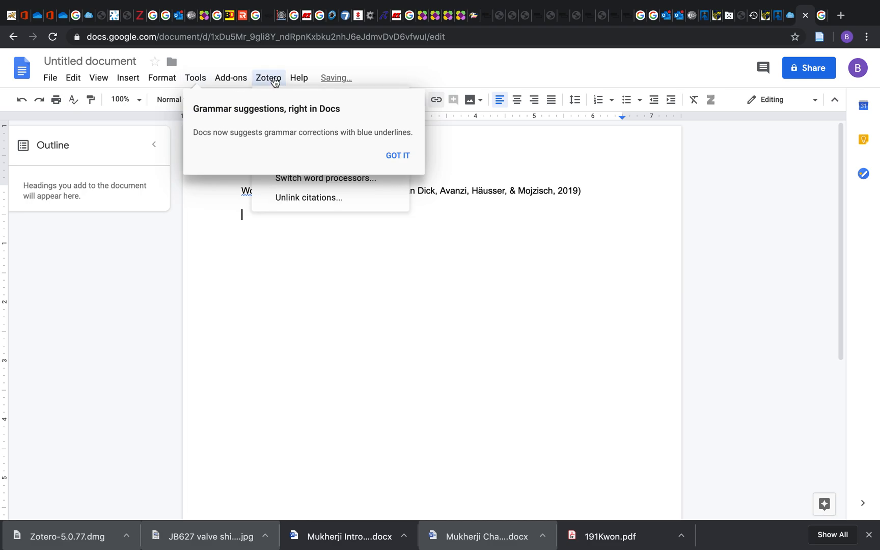
{"action": "left_click", "coordinate": [406, 165]}
{"action": "left_click", "coordinate": [402, 156]}
{"action": "left_click", "coordinate": [279, 79]}
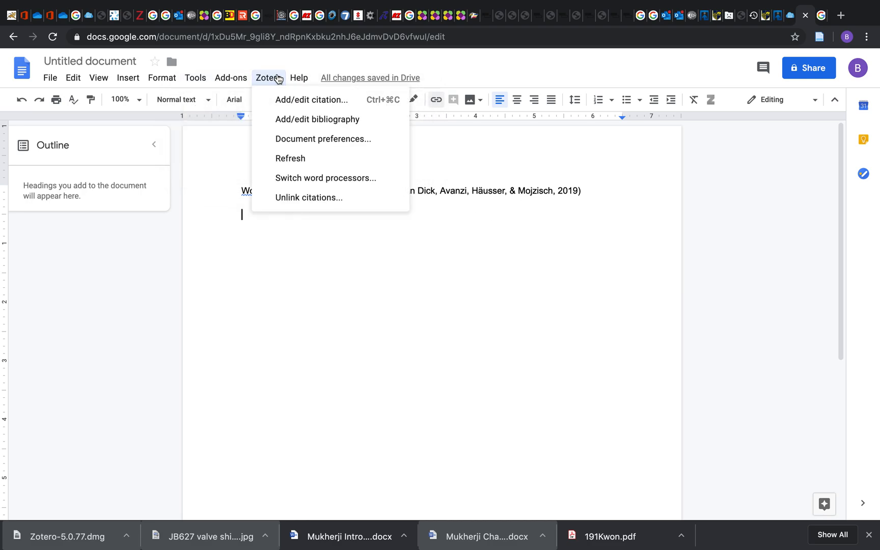
{"action": "left_click", "coordinate": [300, 121]}
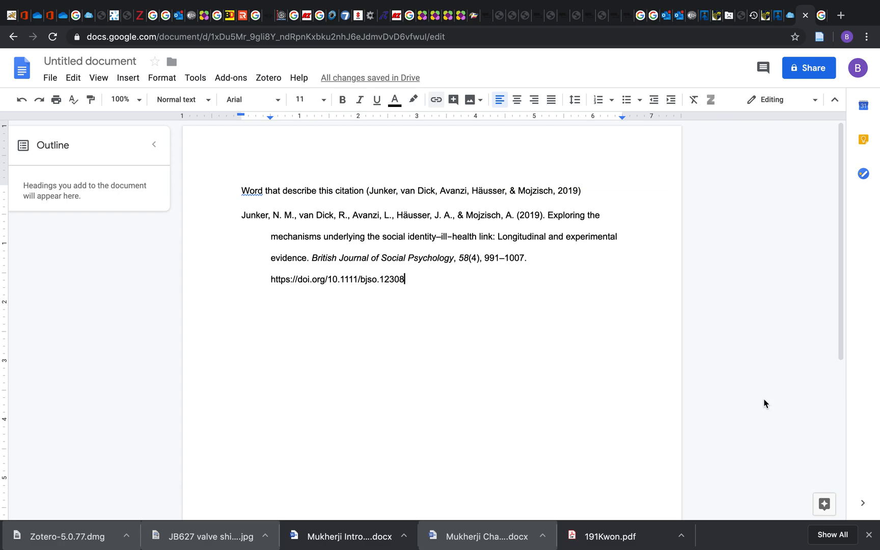
{"action": "key", "text": "ctrl+Left"}
{"action": "key", "text": "ctrl+Right"}
{"action": "mouse_move", "coordinate": [725, 0]}
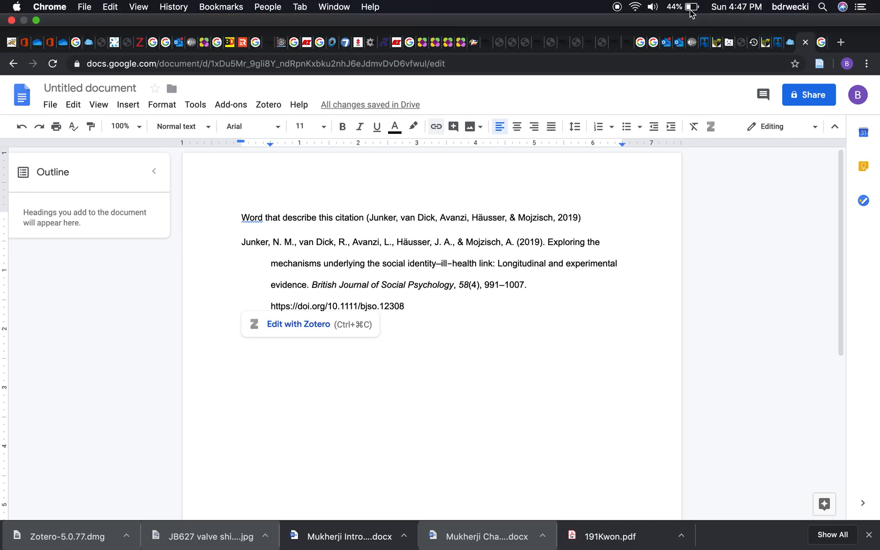